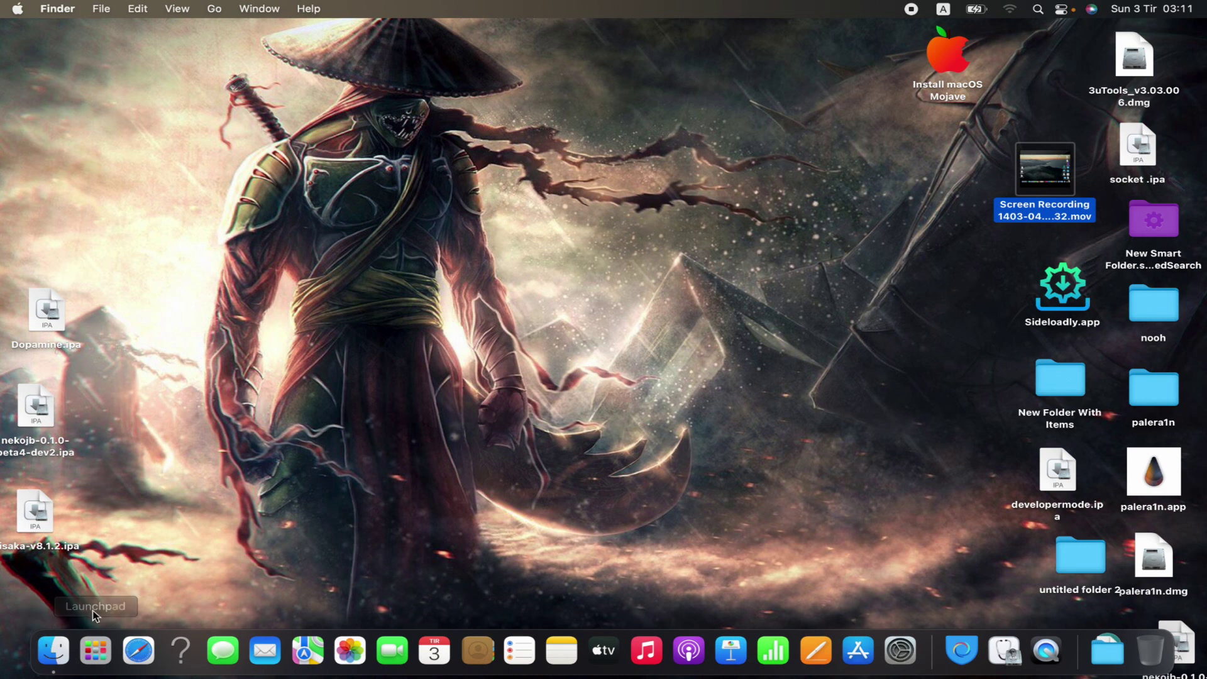
Step: Launch Disk Utility from the Other folder in Launchpad
{"action": "left_click", "coordinate": [97, 659]}
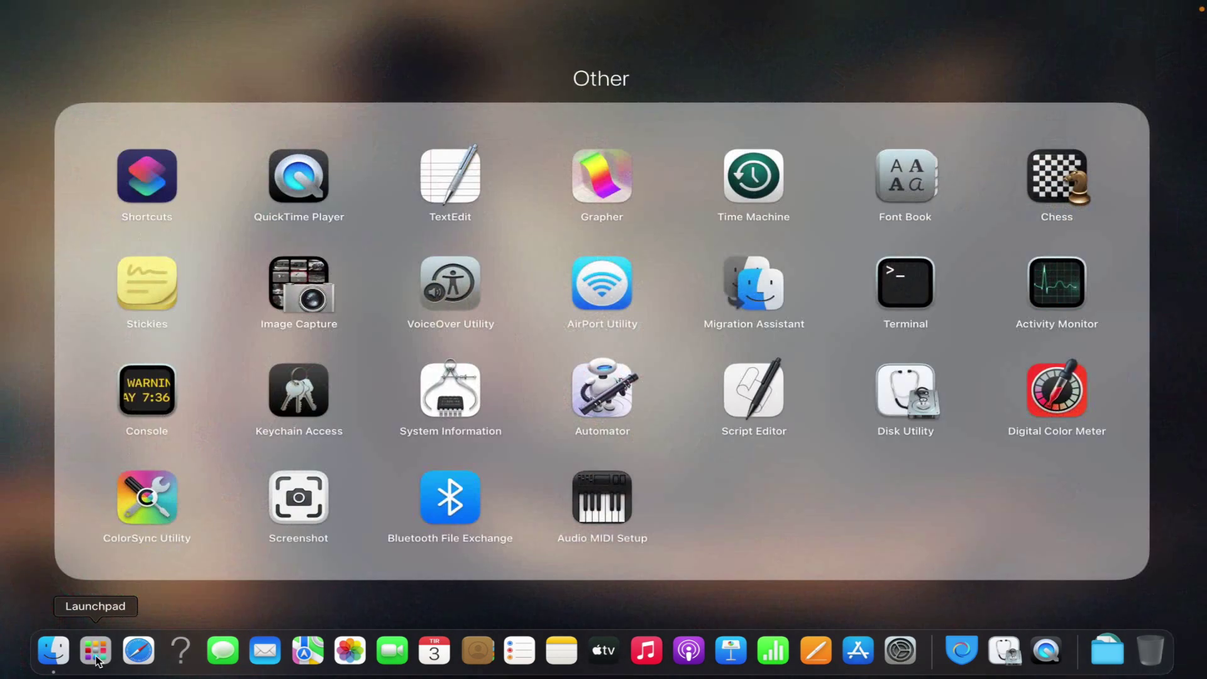
{"action": "left_click", "coordinate": [94, 659]}
{"action": "left_click", "coordinate": [91, 659]}
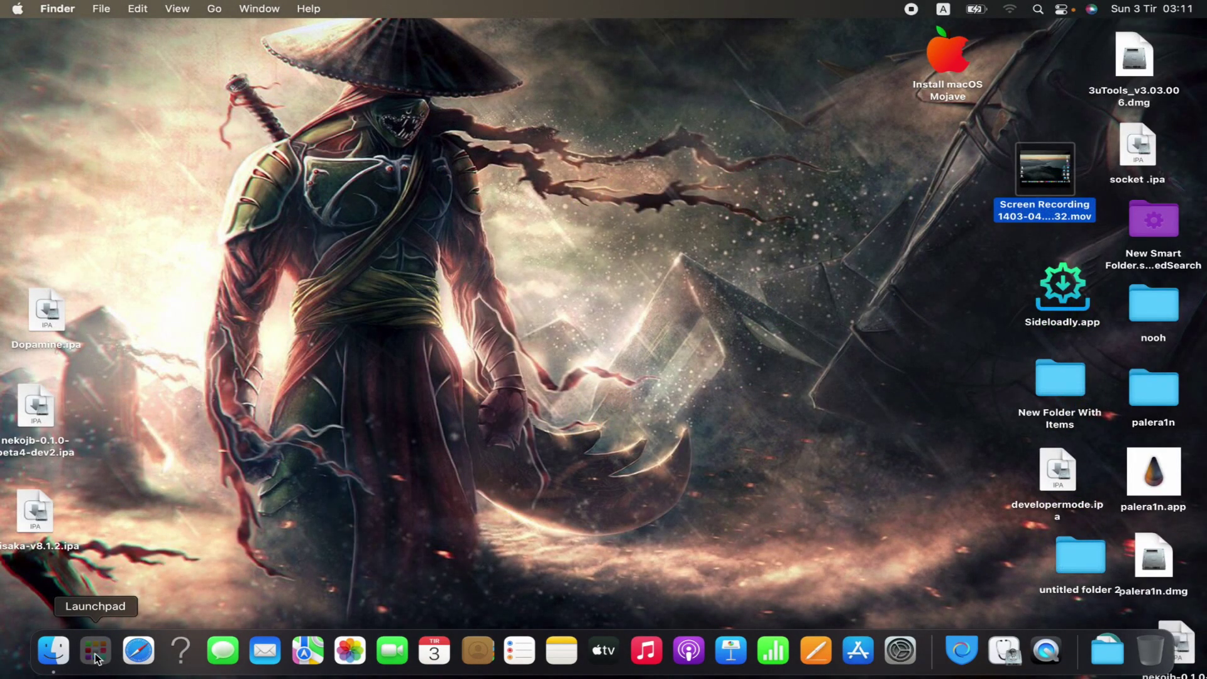
{"action": "left_click", "coordinate": [96, 658]}
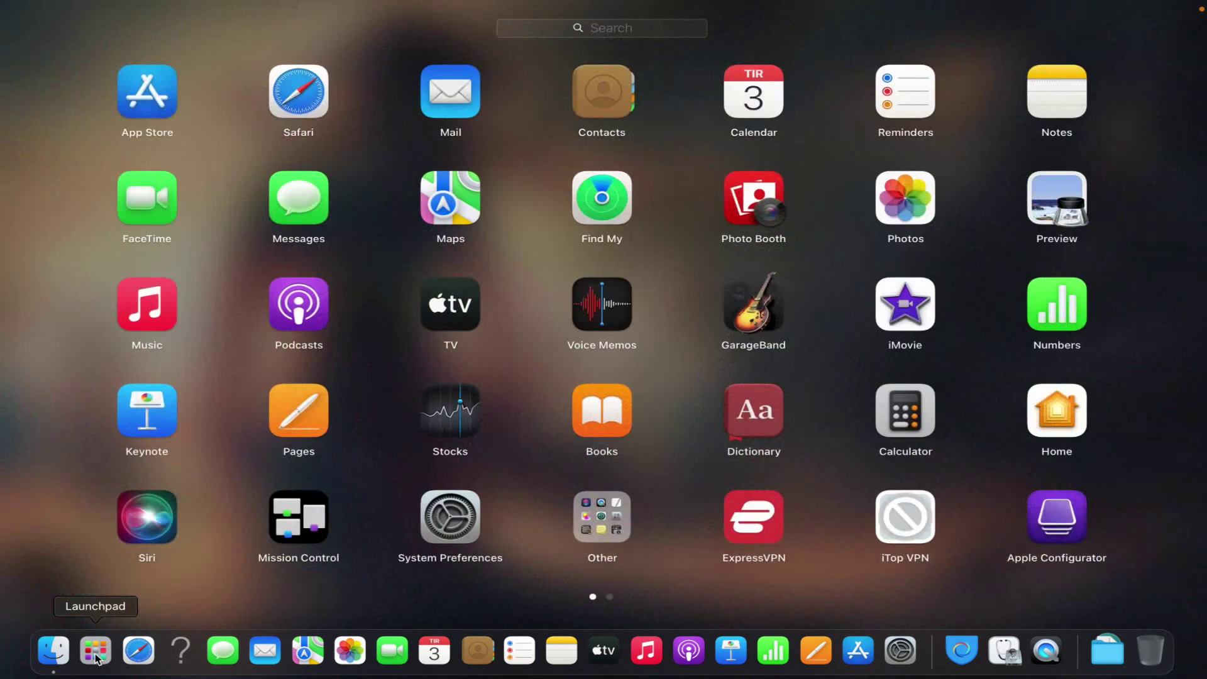
{"action": "left_click", "coordinate": [611, 531]}
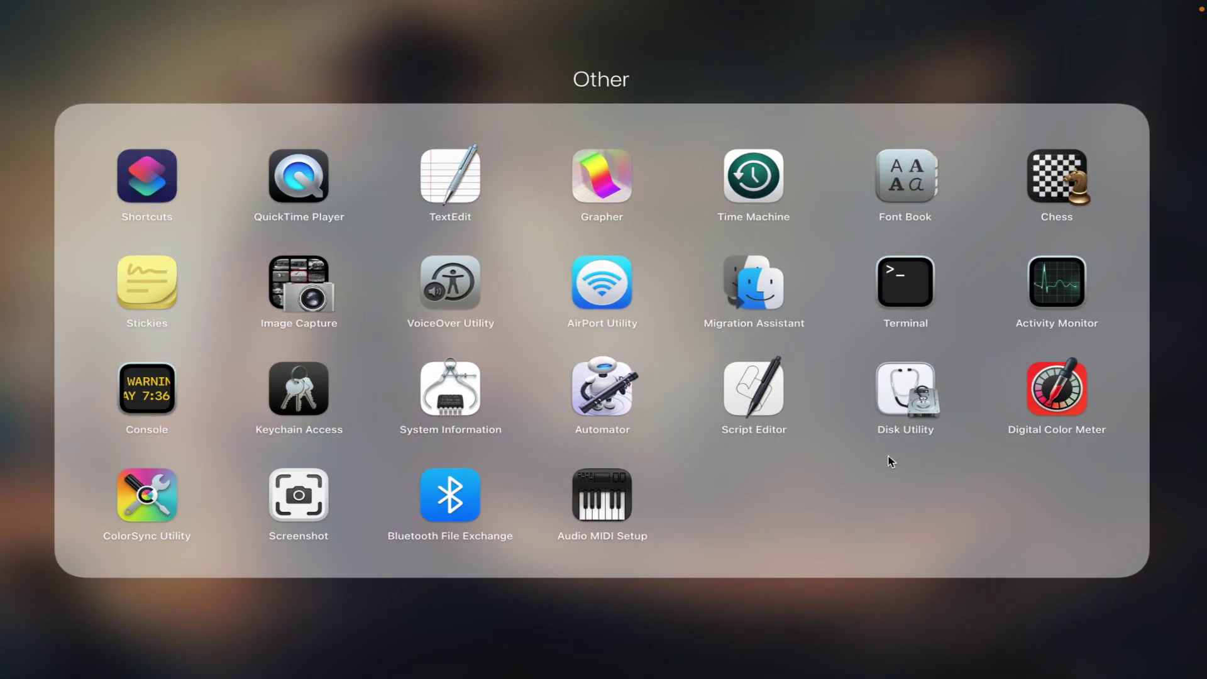
{"action": "left_click", "coordinate": [901, 403]}
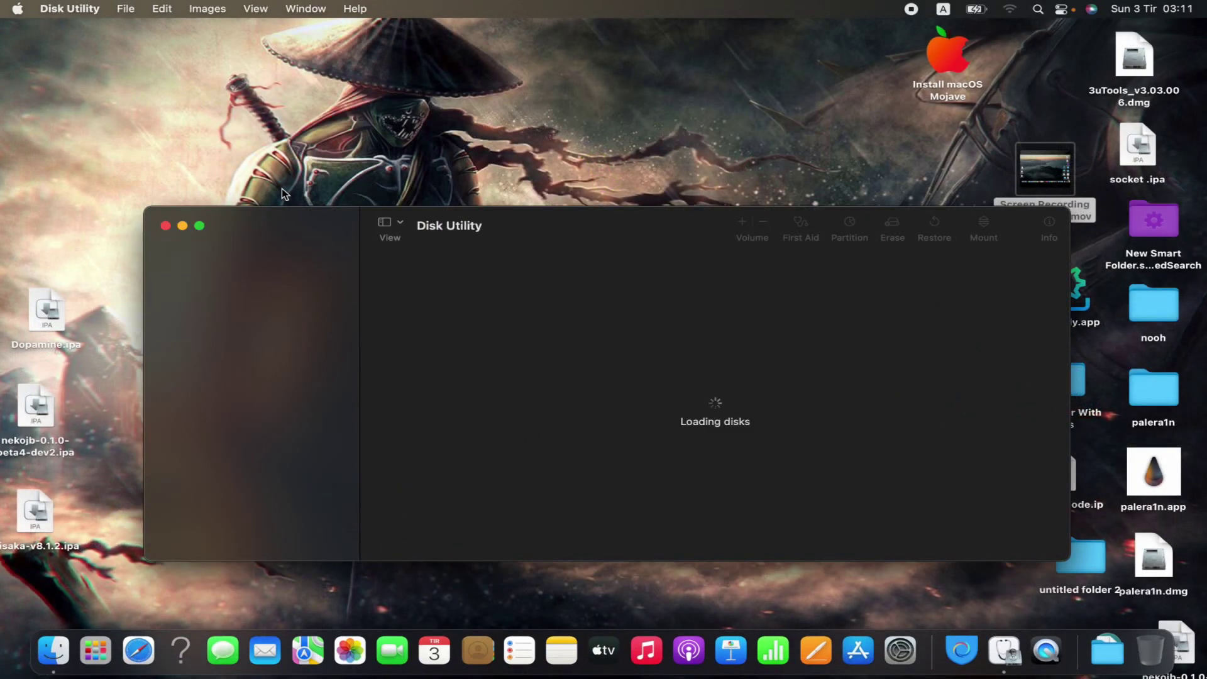
Step: Start a new blank disk image with File > New Image > Blank Image
{"action": "left_click", "coordinate": [127, 10]}
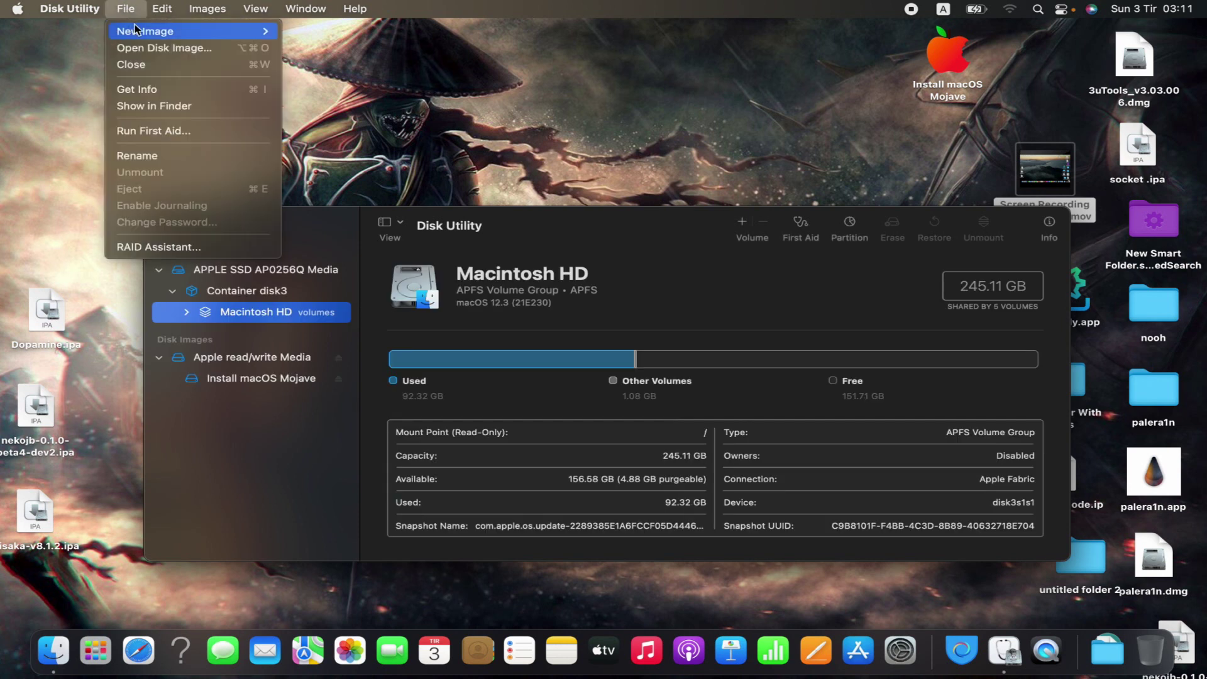
{"action": "mouse_move", "coordinate": [144, 32]}
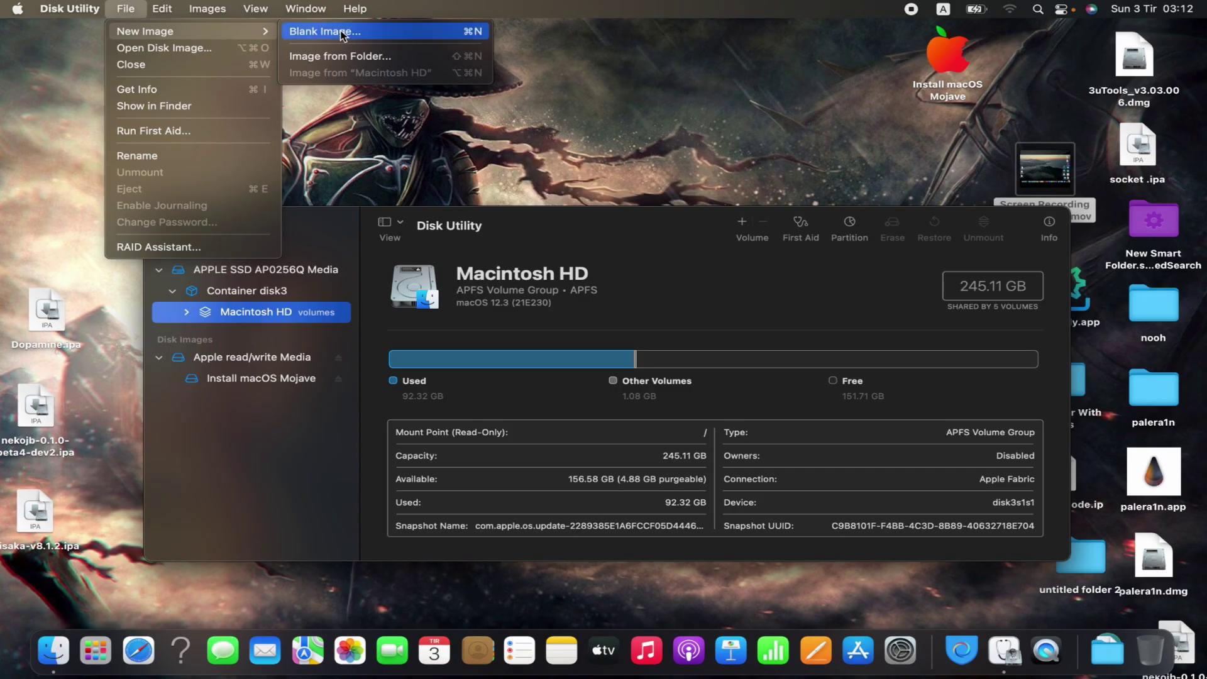
{"action": "left_click", "coordinate": [341, 35]}
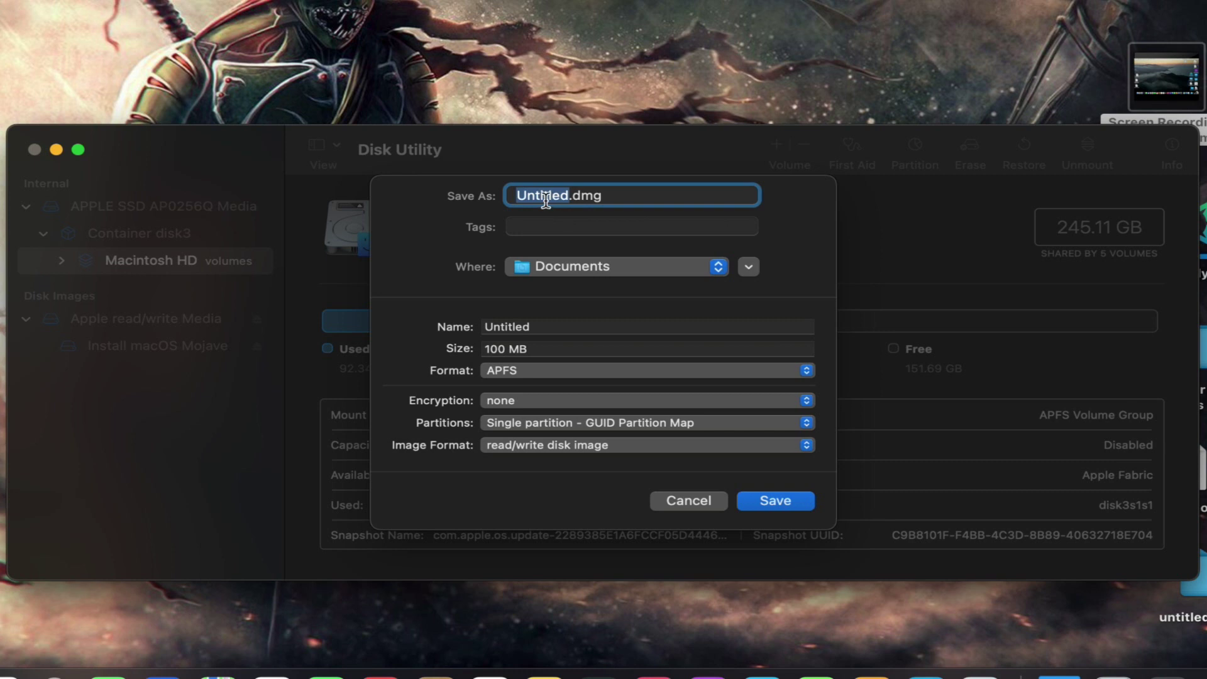
Step: Save the image as NOOH FRESTYLE on the Desktop with volume name NOOH FREESTYLE
{"action": "type", "text": "NOOH "}
{"action": "type", "text": "FRES"}
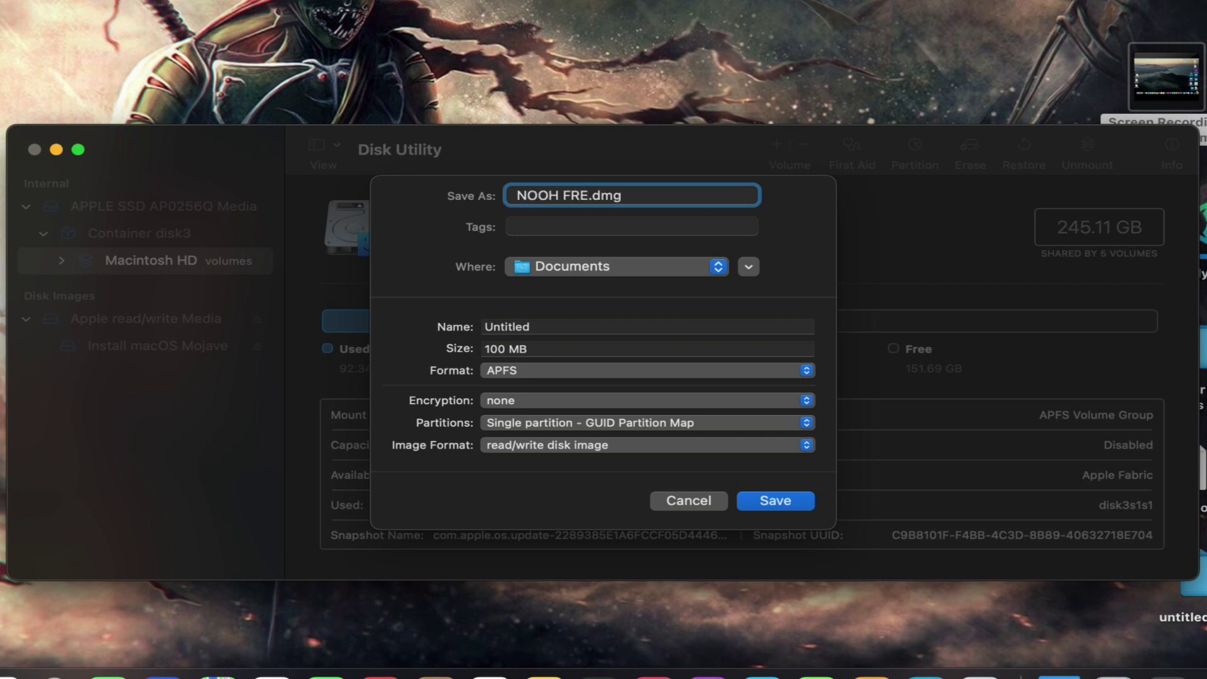
{"action": "type", "text": "TYLE"}
{"action": "left_click", "coordinate": [568, 264]}
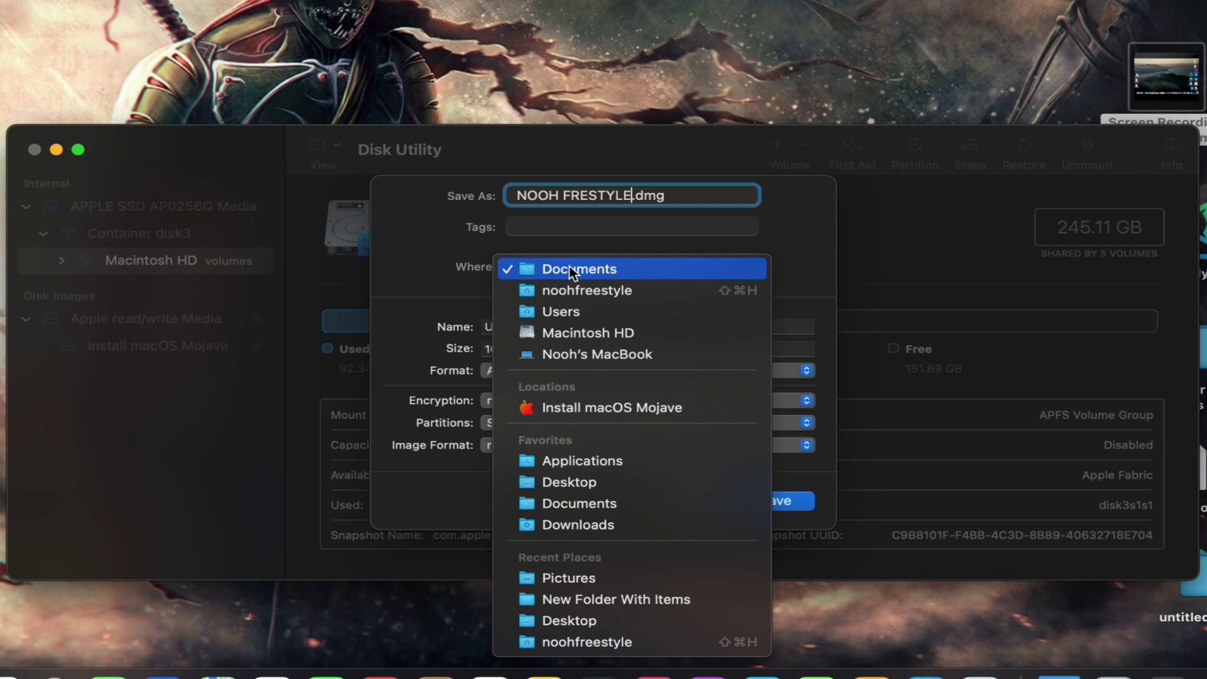
{"action": "left_click", "coordinate": [574, 489]}
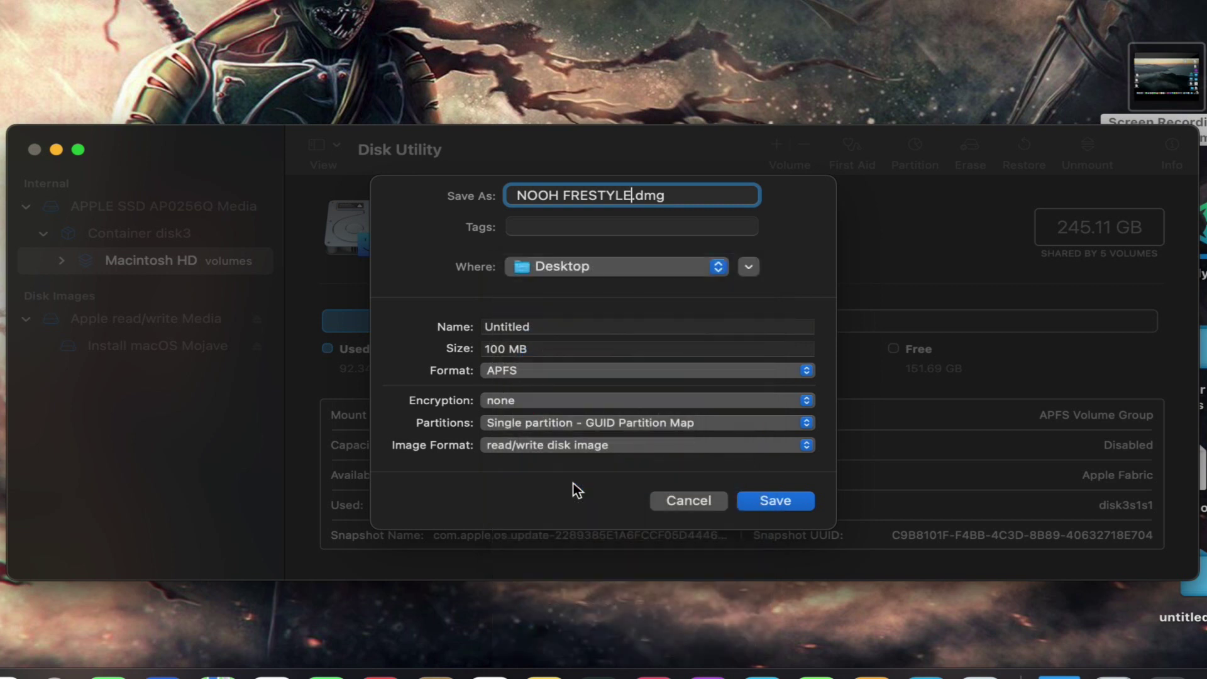
{"action": "left_click", "coordinate": [535, 328]}
{"action": "double_click", "coordinate": [535, 328]}
{"action": "type", "text": "NOOH FREESTYLE"}
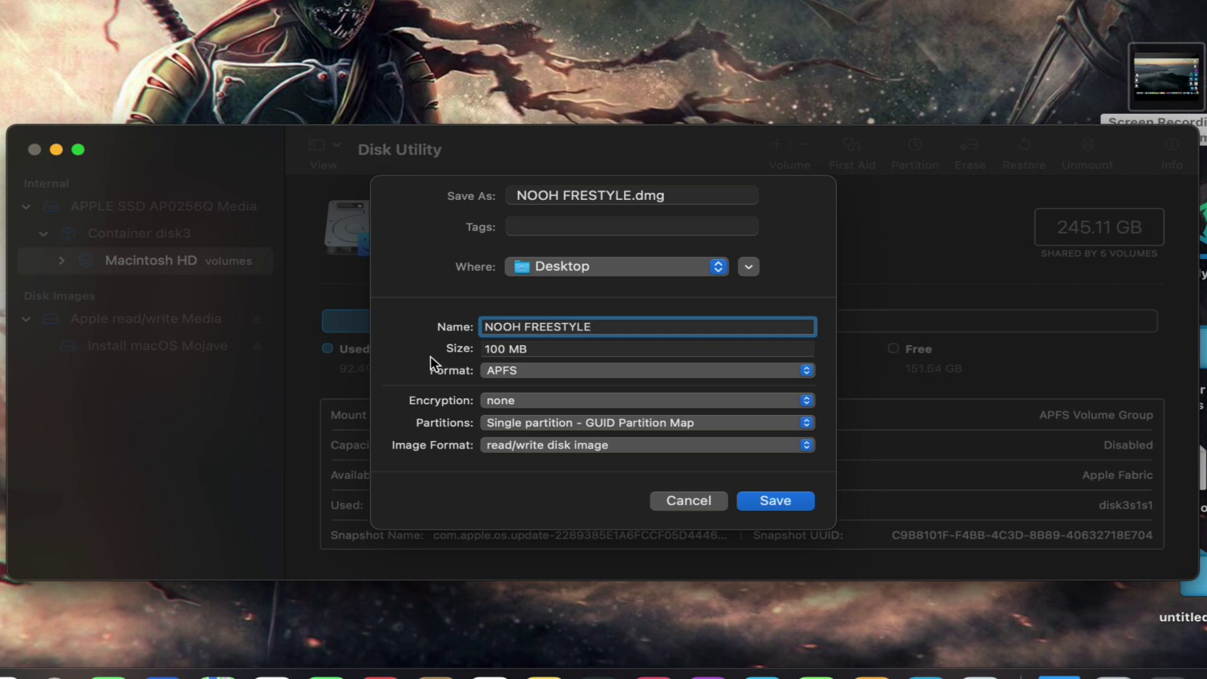
Step: Change the image size from 100 MB to 200 MB, leaving the format as APFS
{"action": "left_click", "coordinate": [508, 349]}
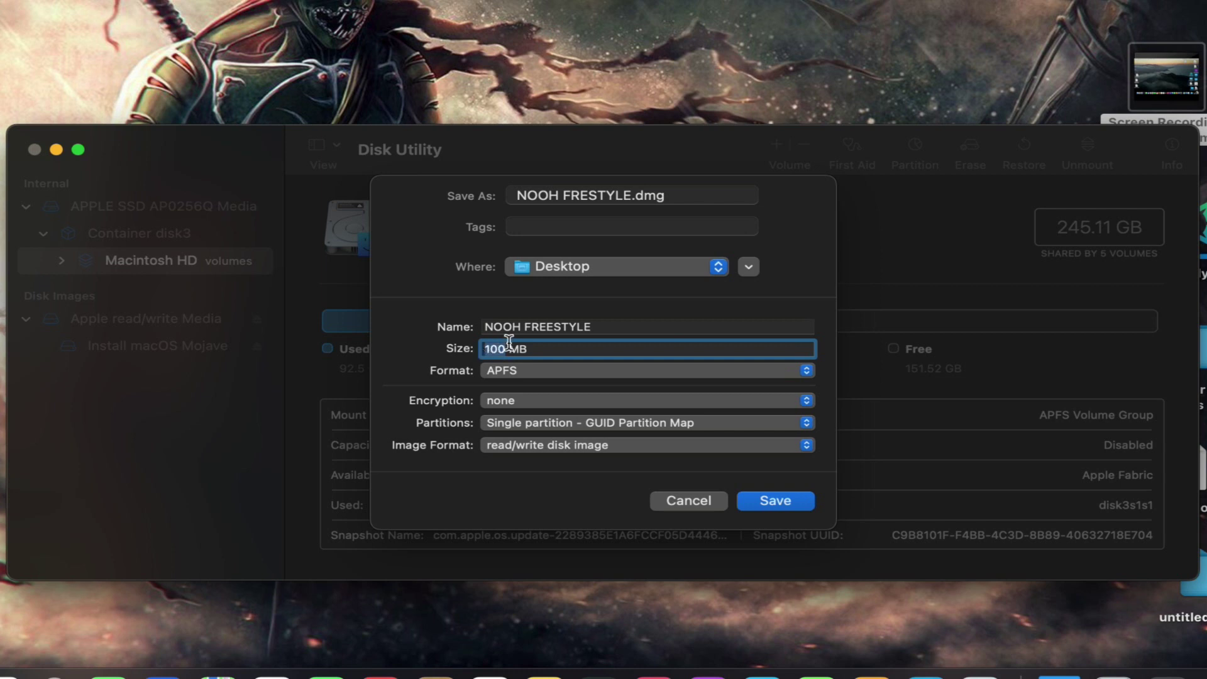
{"action": "double_click", "coordinate": [533, 349]}
{"action": "left_click_drag", "start_coordinate": [533, 349], "coordinate": [456, 352]}
{"action": "type", "text": "1"}
{"action": "type", "text": " G"}
{"action": "type", "text": "B"}
{"action": "key", "text": "BackSpace"}
{"action": "key", "text": "BackSpace"}
{"action": "key", "text": "BackSpace"}
{"action": "key", "text": "BackSpace"}
{"action": "type", "text": "200 MB"}
{"action": "left_click", "coordinate": [506, 372]}
{"action": "left_click", "coordinate": [432, 372]}
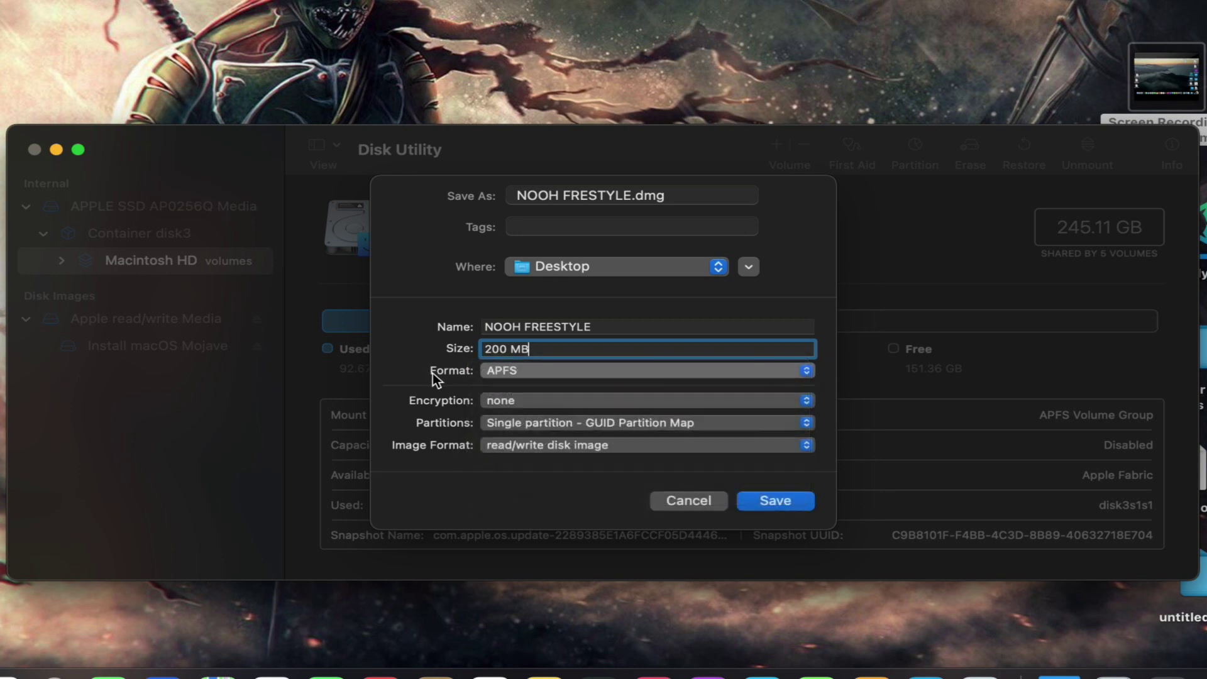
Step: Switch the image's format from APFS to MS-DOS (FAT)
{"action": "left_click", "coordinate": [518, 370]}
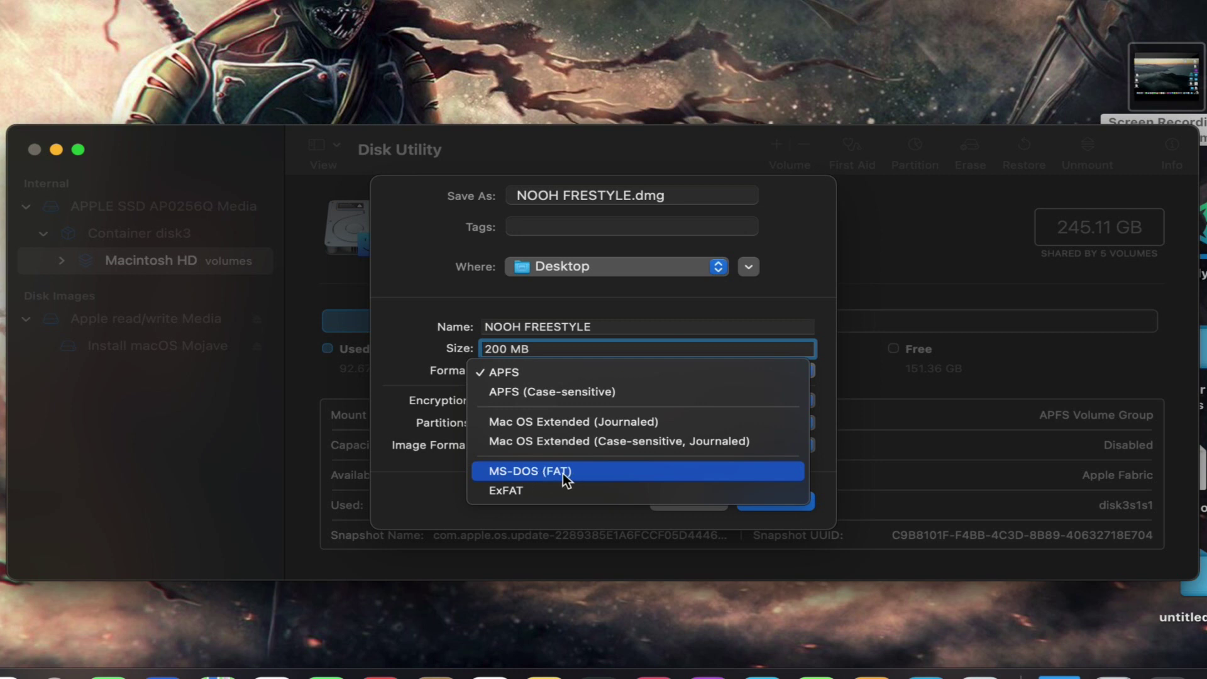
{"action": "left_click", "coordinate": [551, 475]}
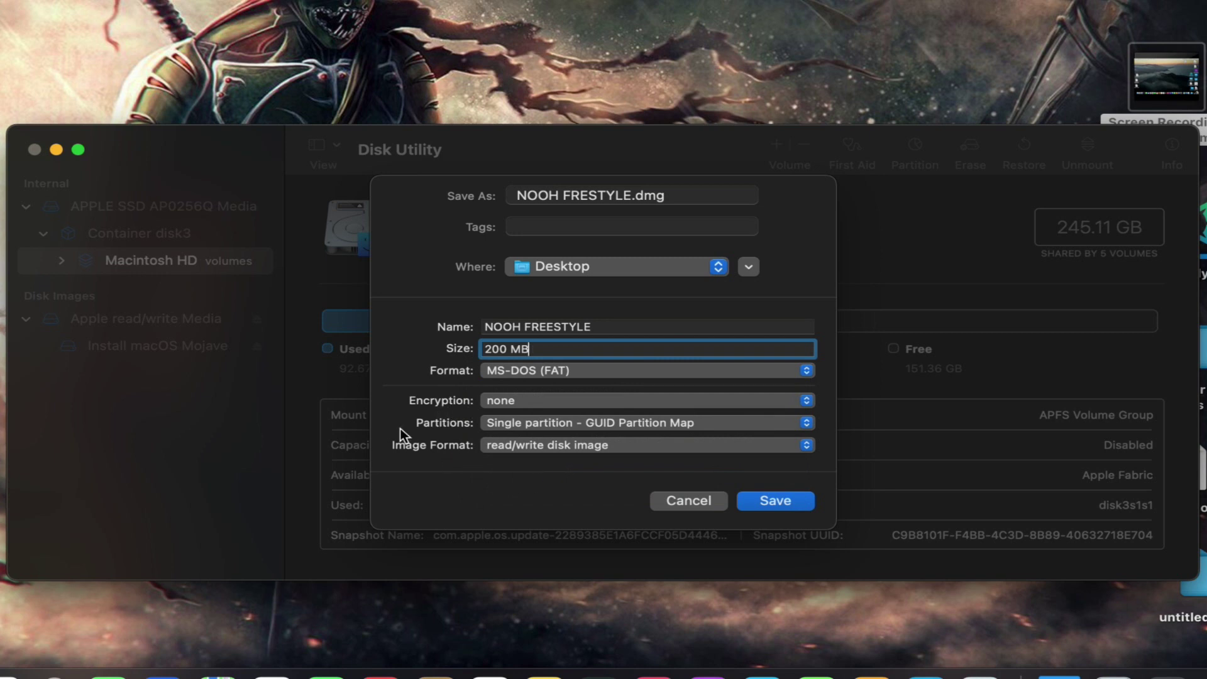
{"action": "left_click", "coordinate": [503, 402]}
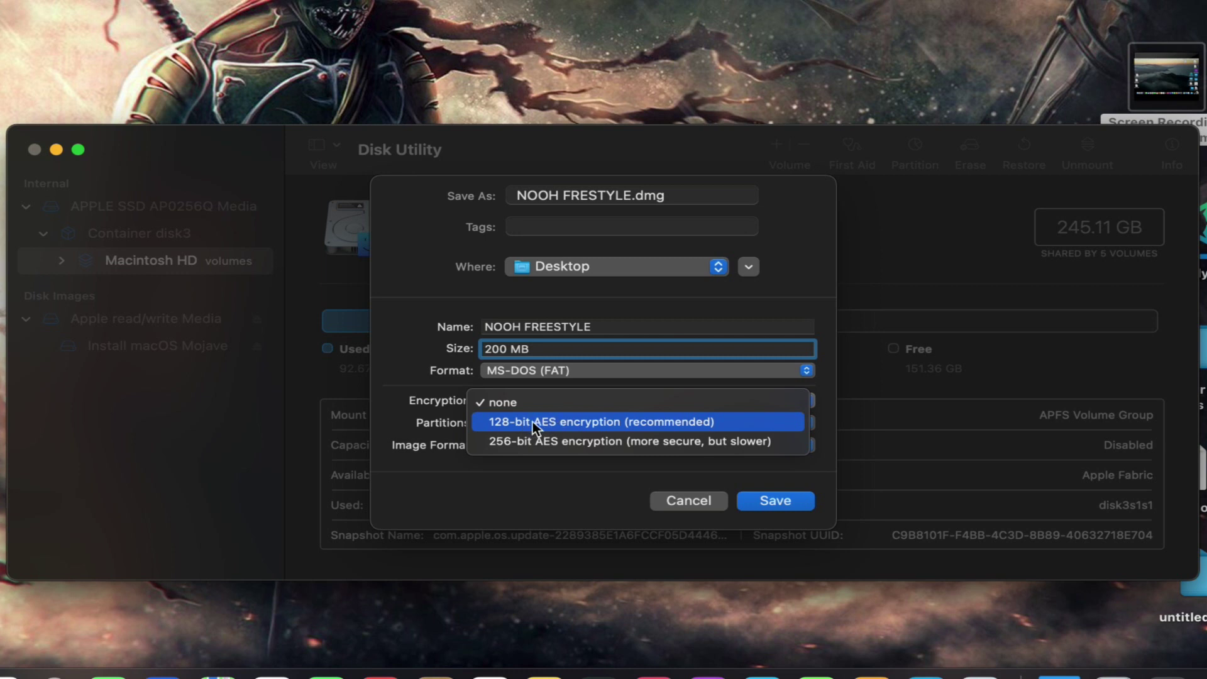
Step: Choose 128-bit AES encryption, then enter and verify the image password
{"action": "left_click", "coordinate": [533, 421]}
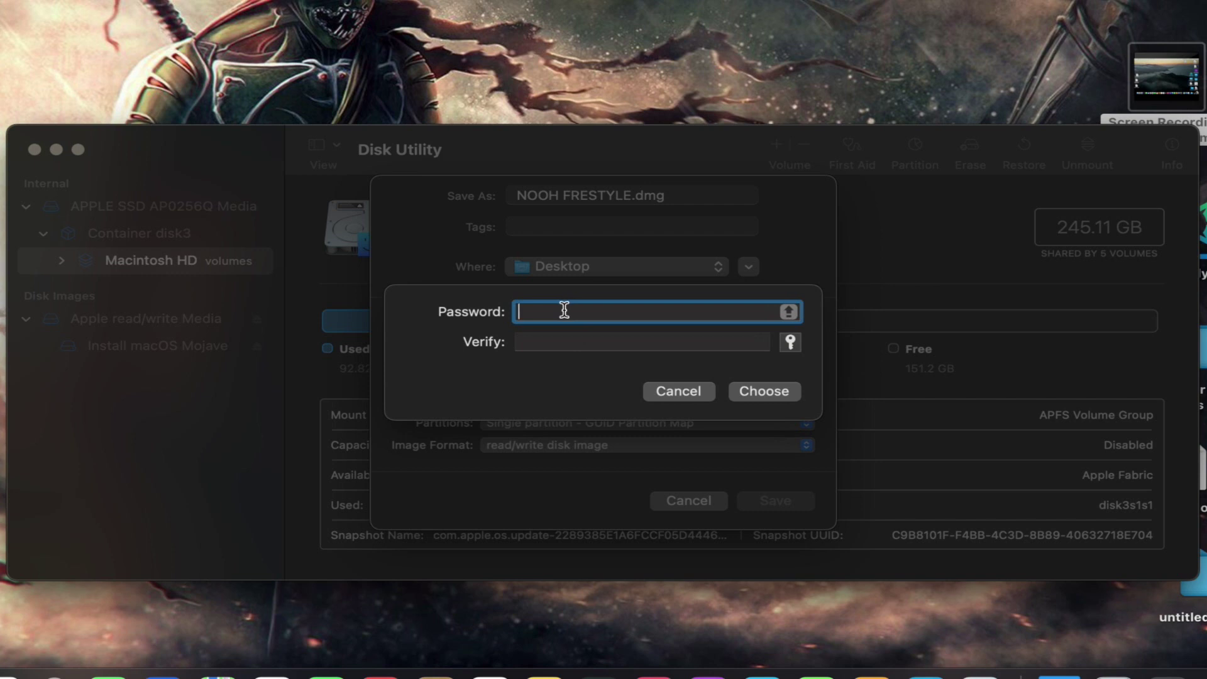
{"action": "type", "text": "•••••"}
{"action": "left_click", "coordinate": [553, 344]}
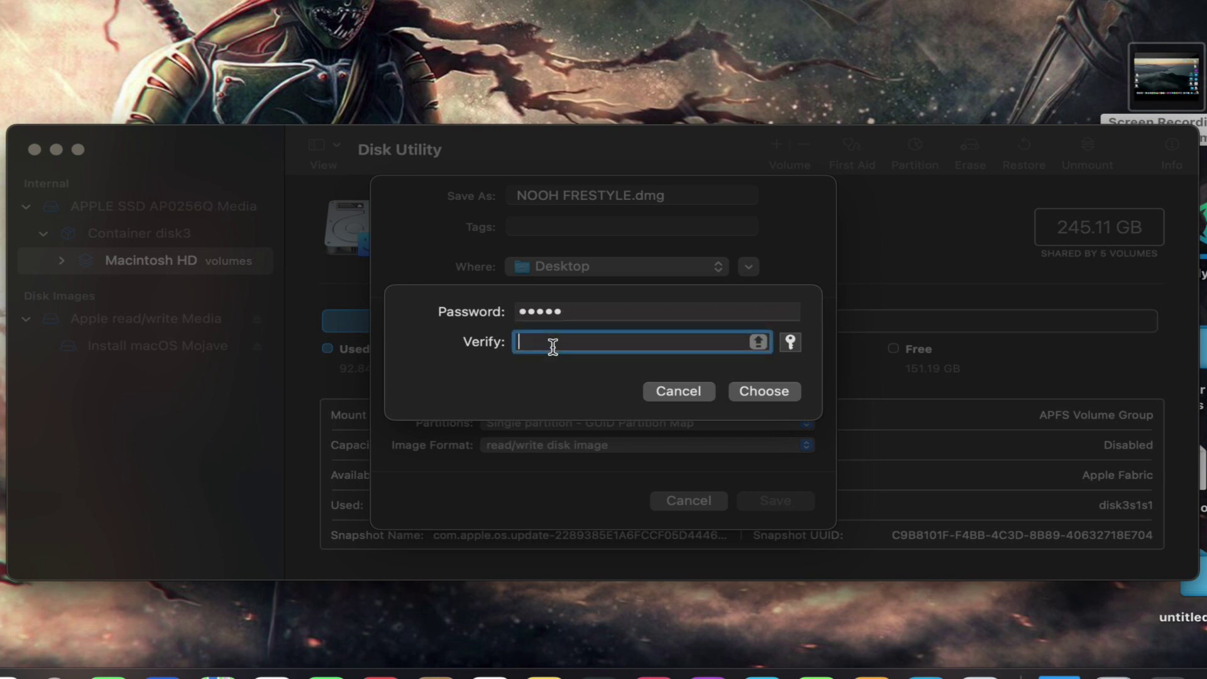
{"action": "type", "text": "•••••"}
{"action": "left_click", "coordinate": [745, 396]}
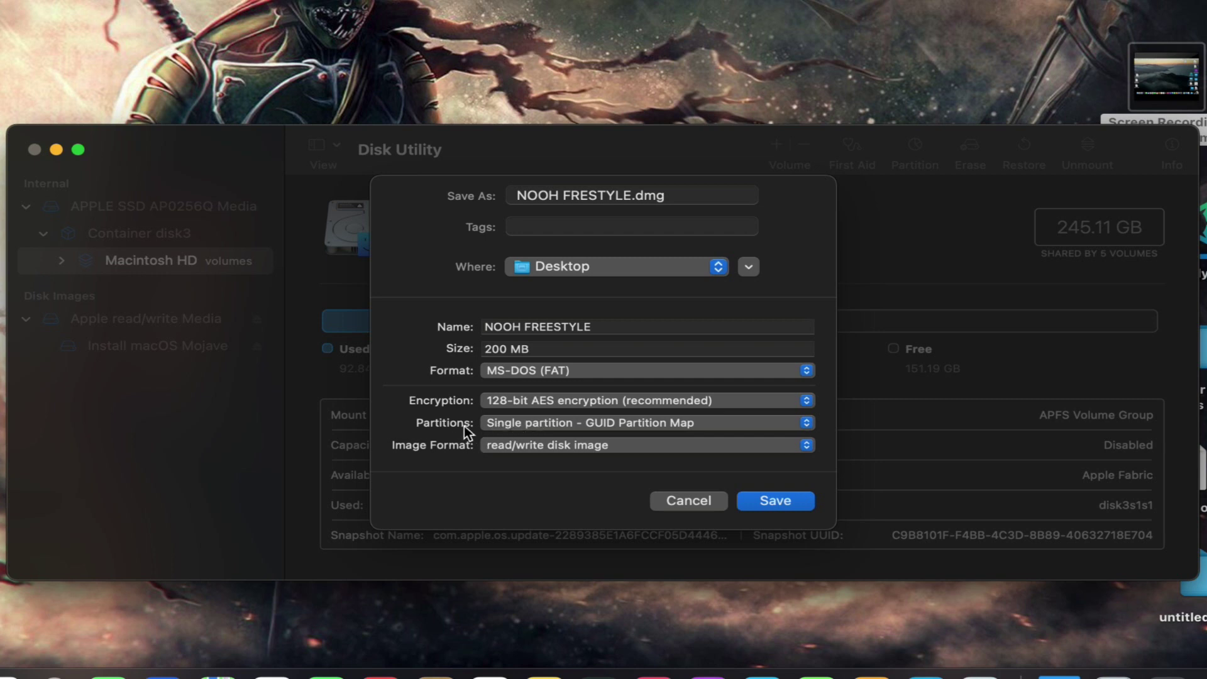
Step: Keep read/write disk image format, save the image, and dismiss the success report
{"action": "left_click", "coordinate": [518, 448]}
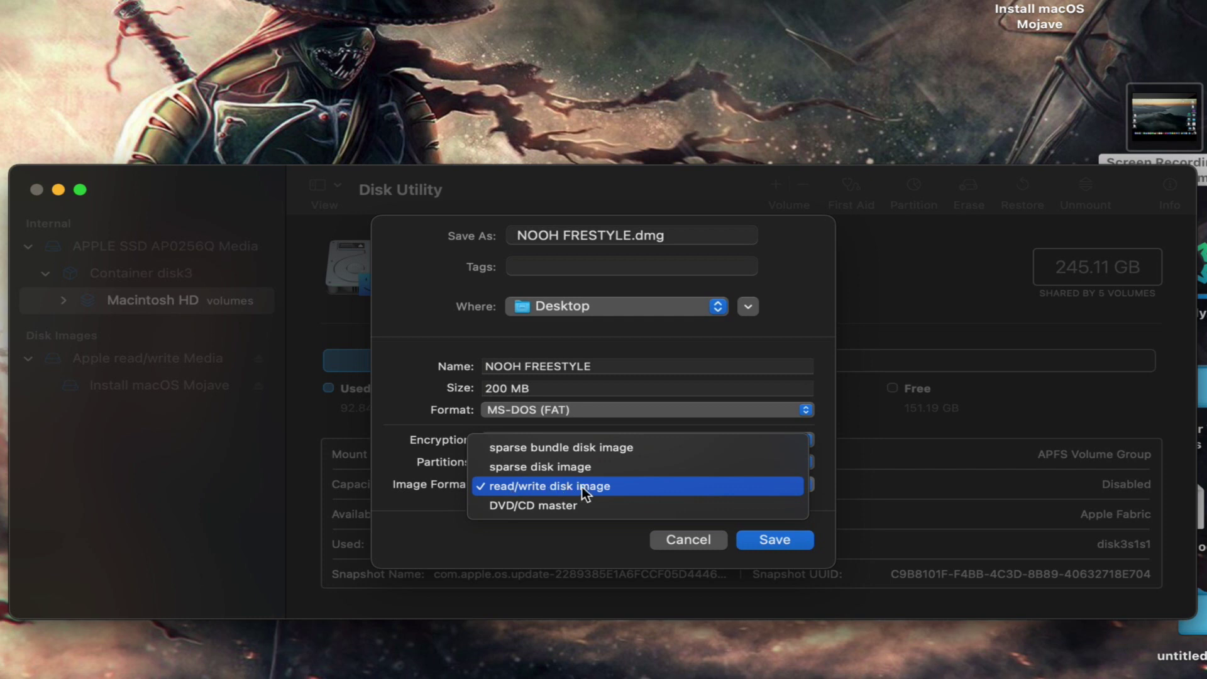
{"action": "left_click", "coordinate": [564, 488]}
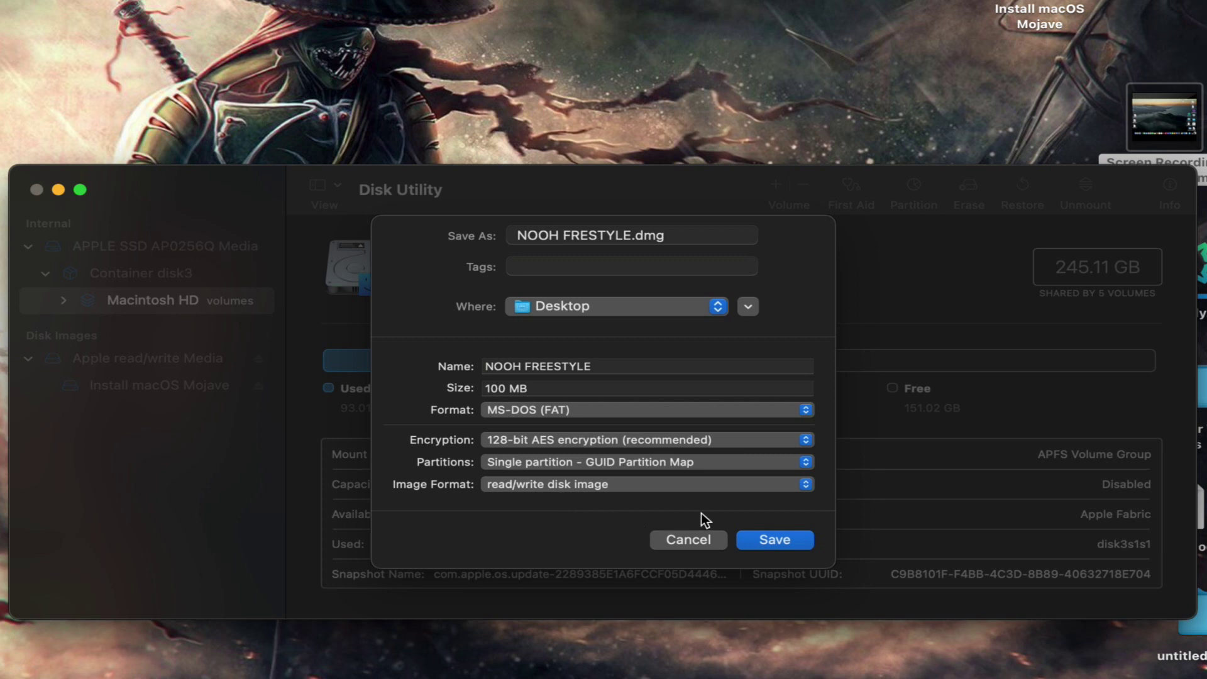
{"action": "left_click", "coordinate": [768, 541]}
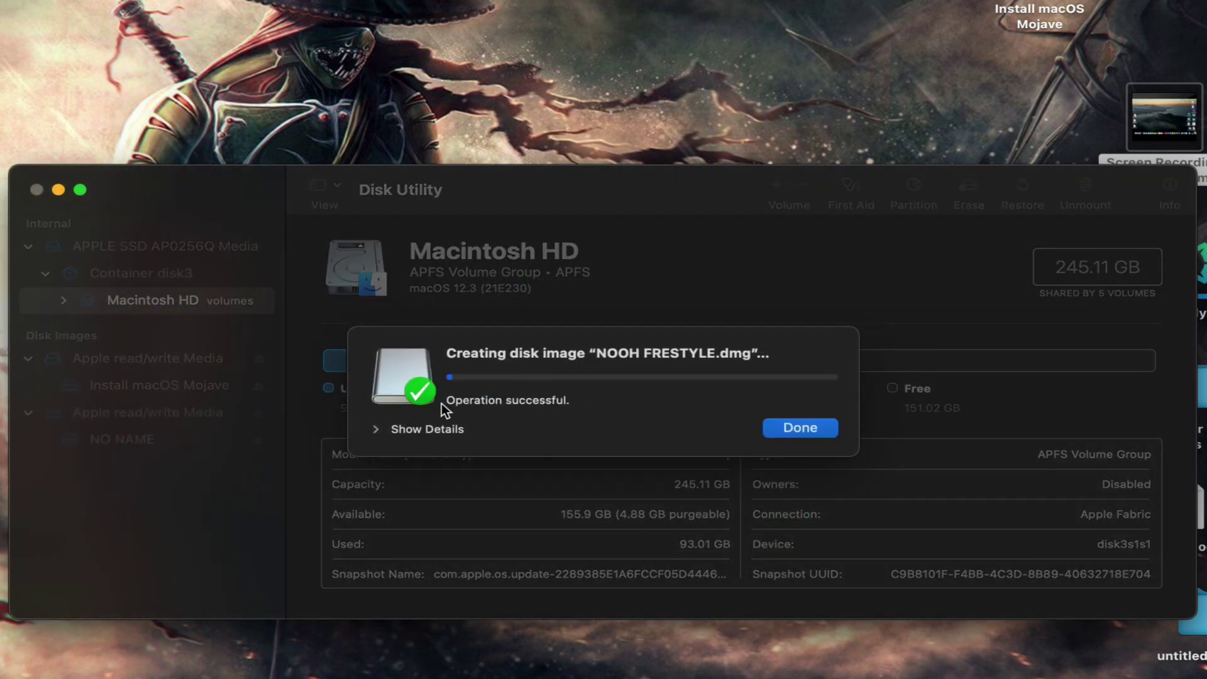
{"action": "left_click", "coordinate": [800, 428]}
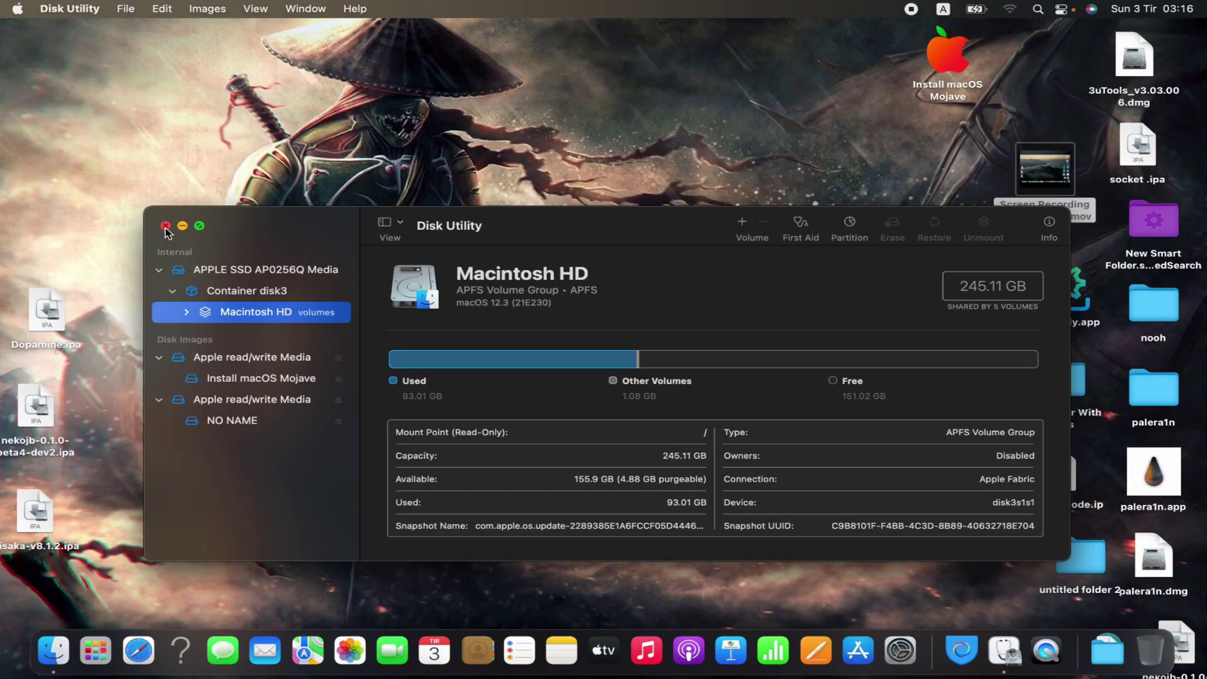
Step: Close Disk Utility, then open the NO NAME volume and the New Folder With Items folder
{"action": "left_click", "coordinate": [36, 190]}
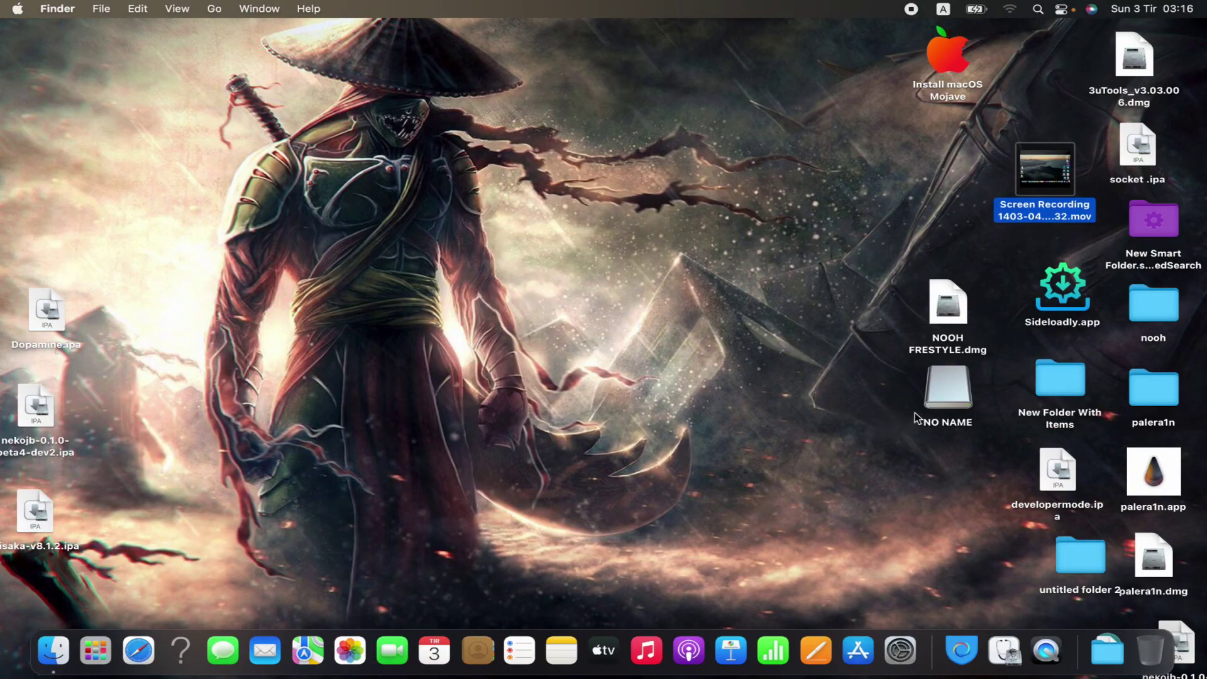
{"action": "double_click", "coordinate": [951, 397]}
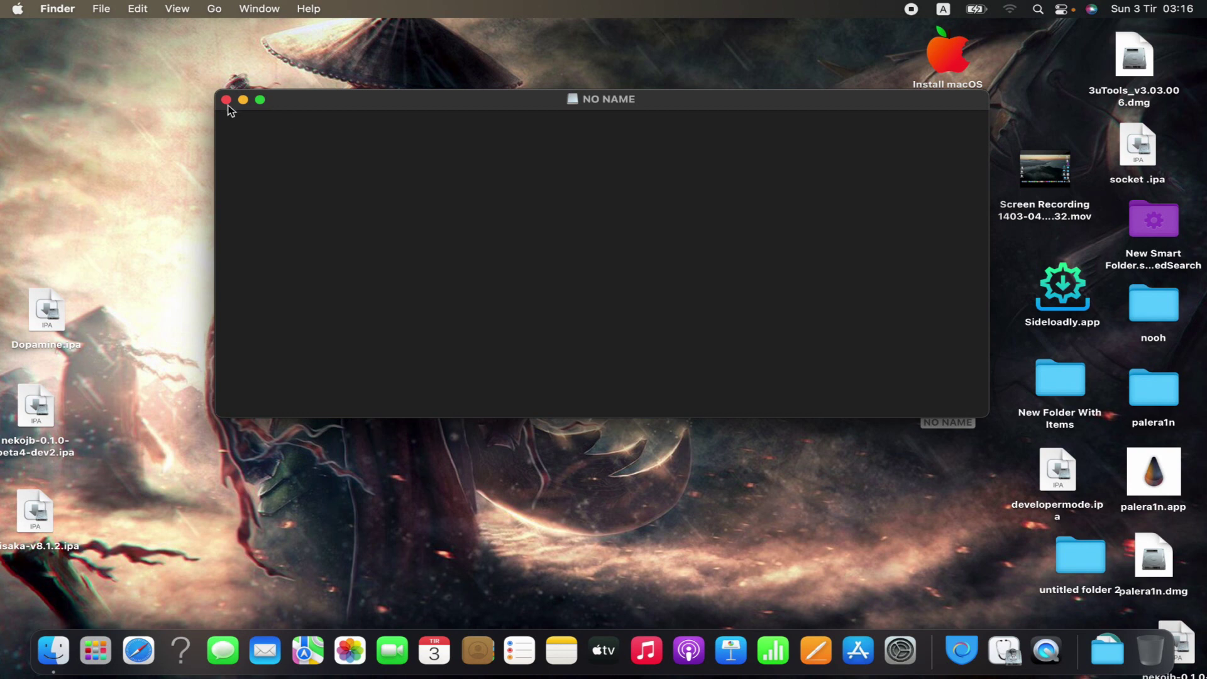
{"action": "left_click", "coordinate": [227, 101]}
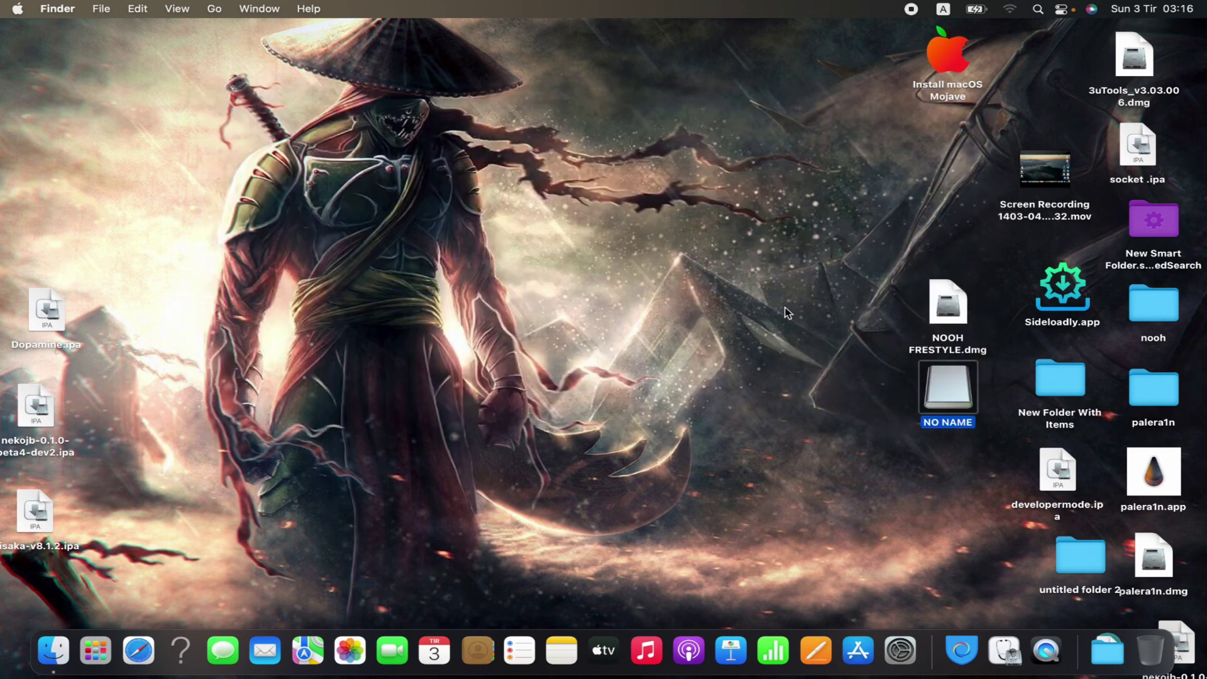
{"action": "double_click", "coordinate": [962, 400]}
{"action": "double_click", "coordinate": [1070, 391]}
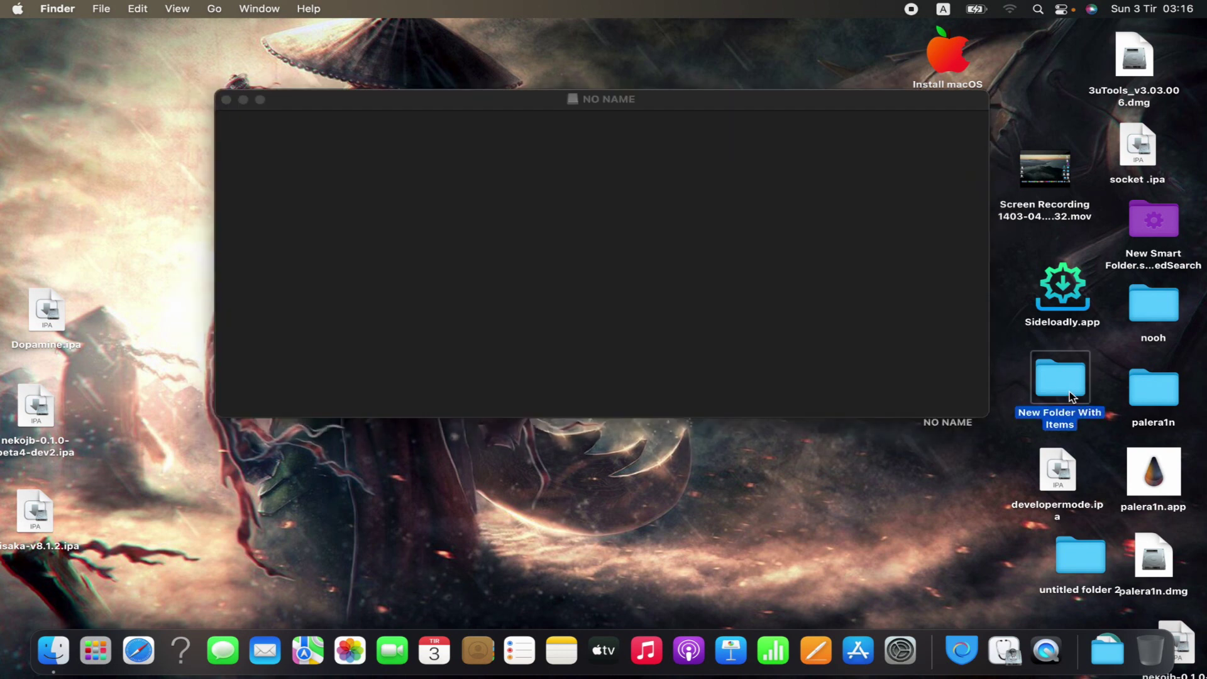
Step: Copy noohDSC00313.JPG and close the New Folder With Items window
{"action": "left_click", "coordinate": [538, 225]}
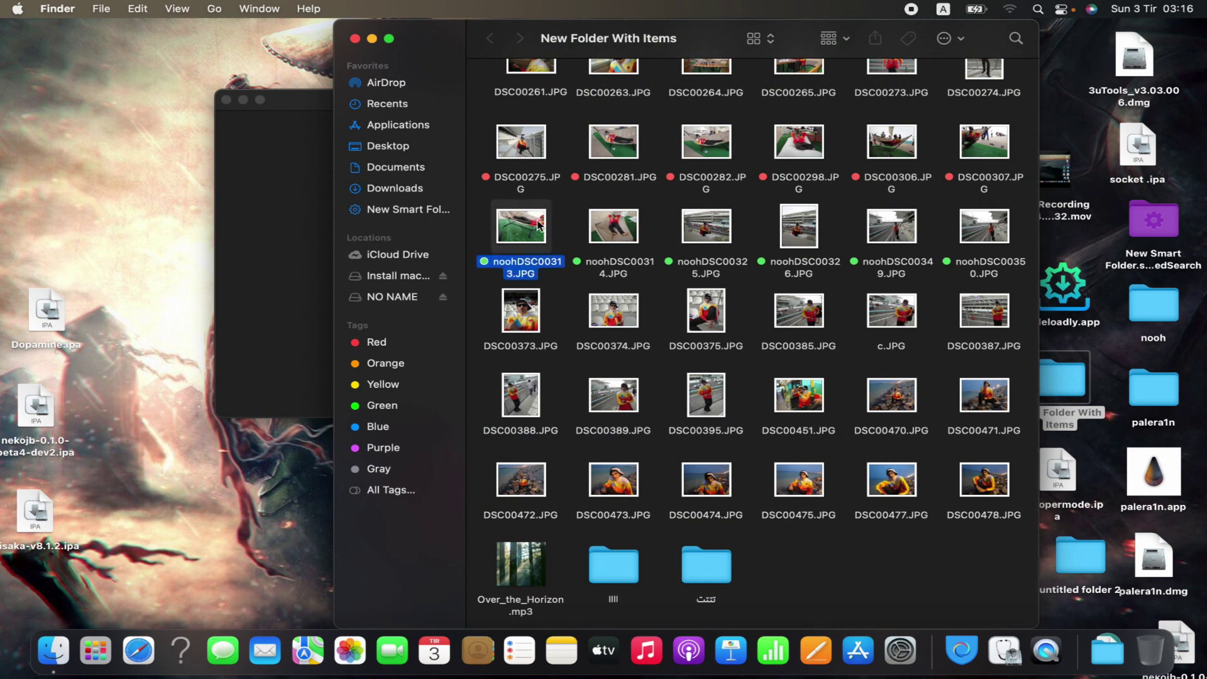
{"action": "right_click", "coordinate": [538, 225]}
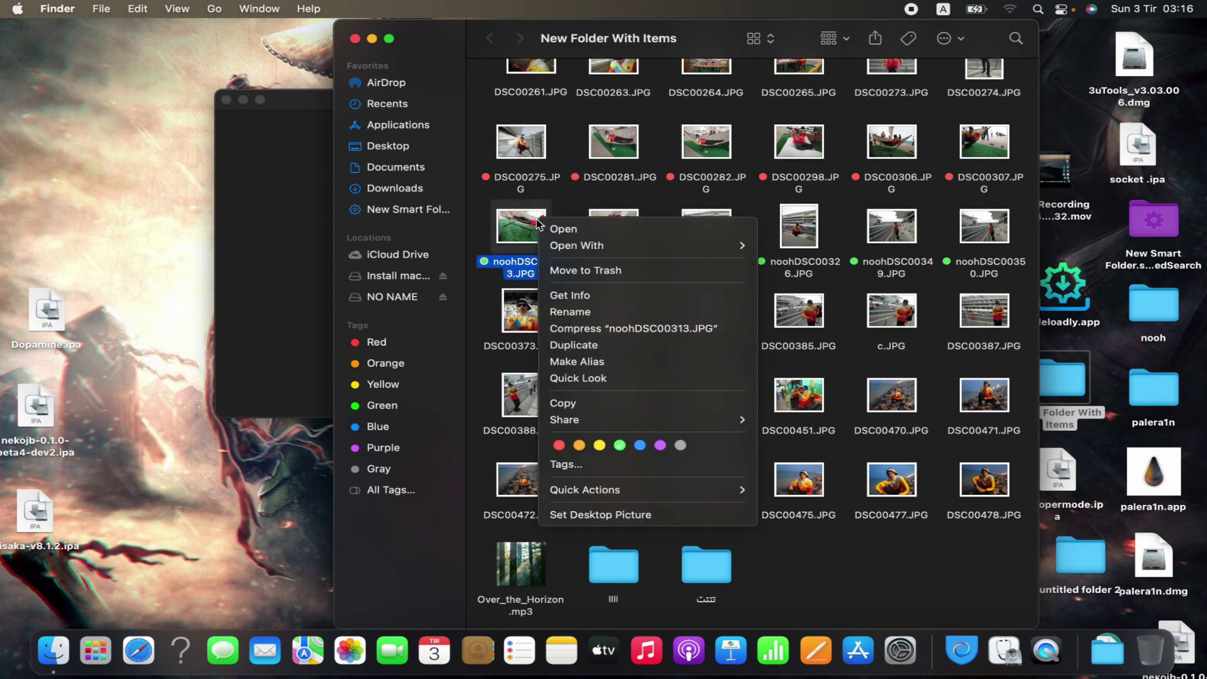
{"action": "left_click", "coordinate": [591, 404]}
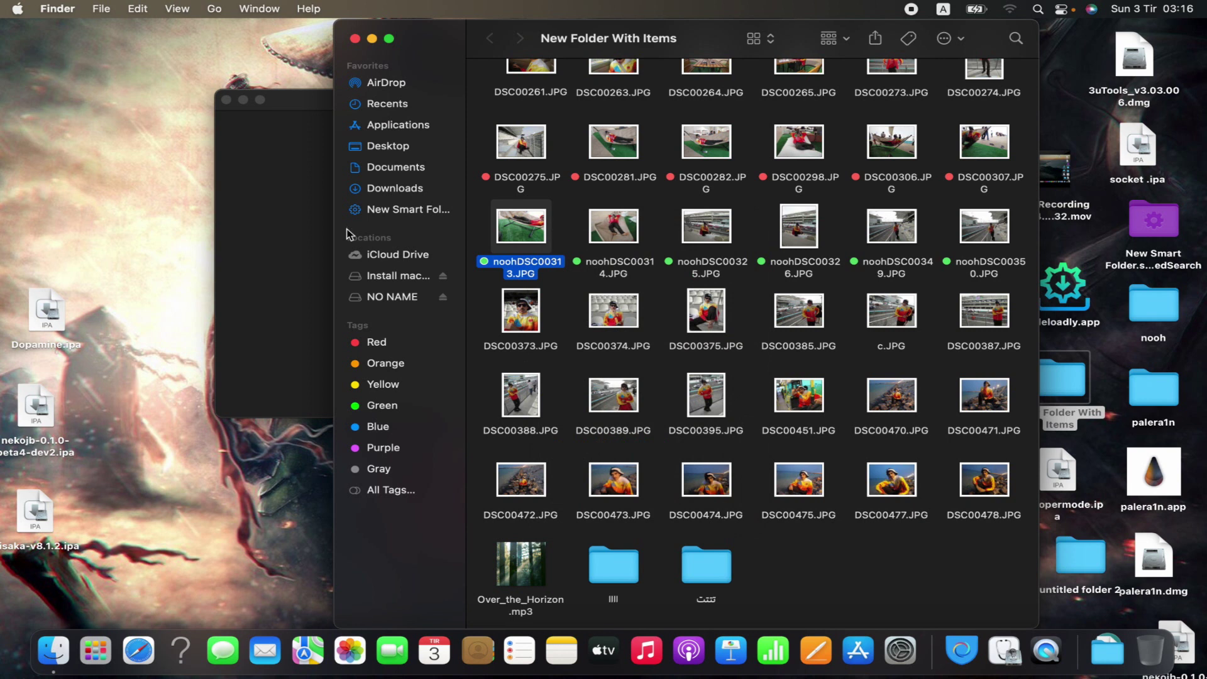
{"action": "left_click", "coordinate": [355, 39]}
Step: Paste noohDSC00313.JPG into the NO NAME volume and close its window
{"action": "right_click", "coordinate": [455, 206]}
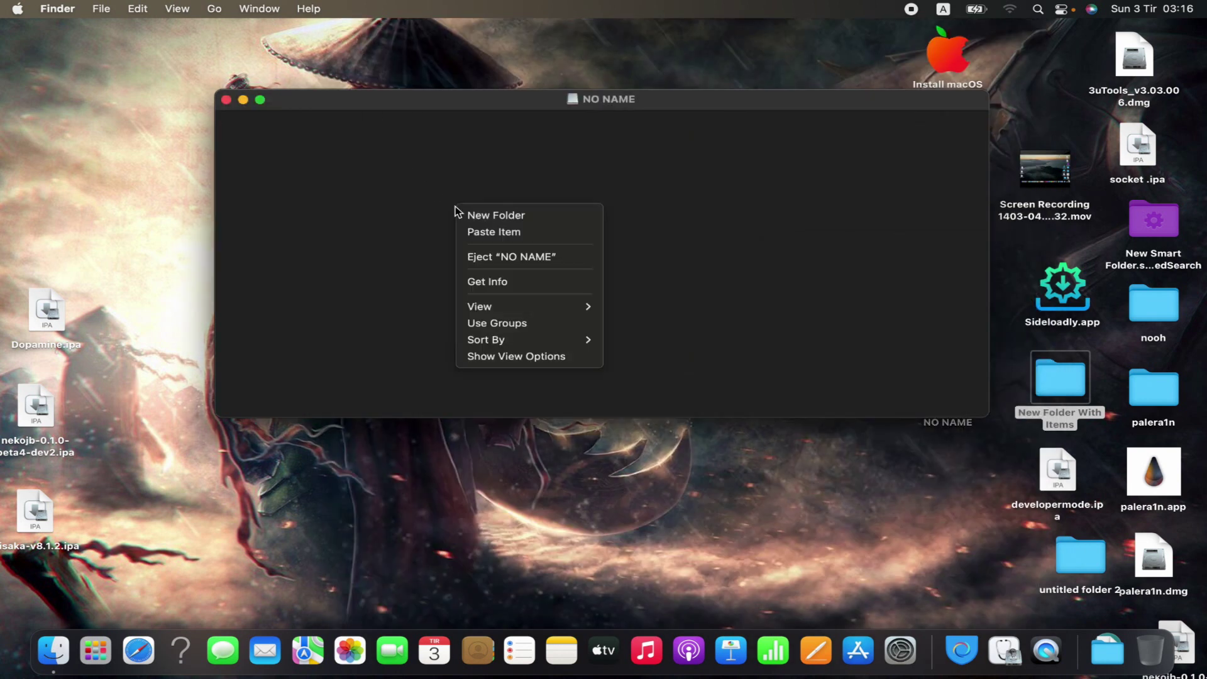
{"action": "left_click", "coordinate": [494, 234]}
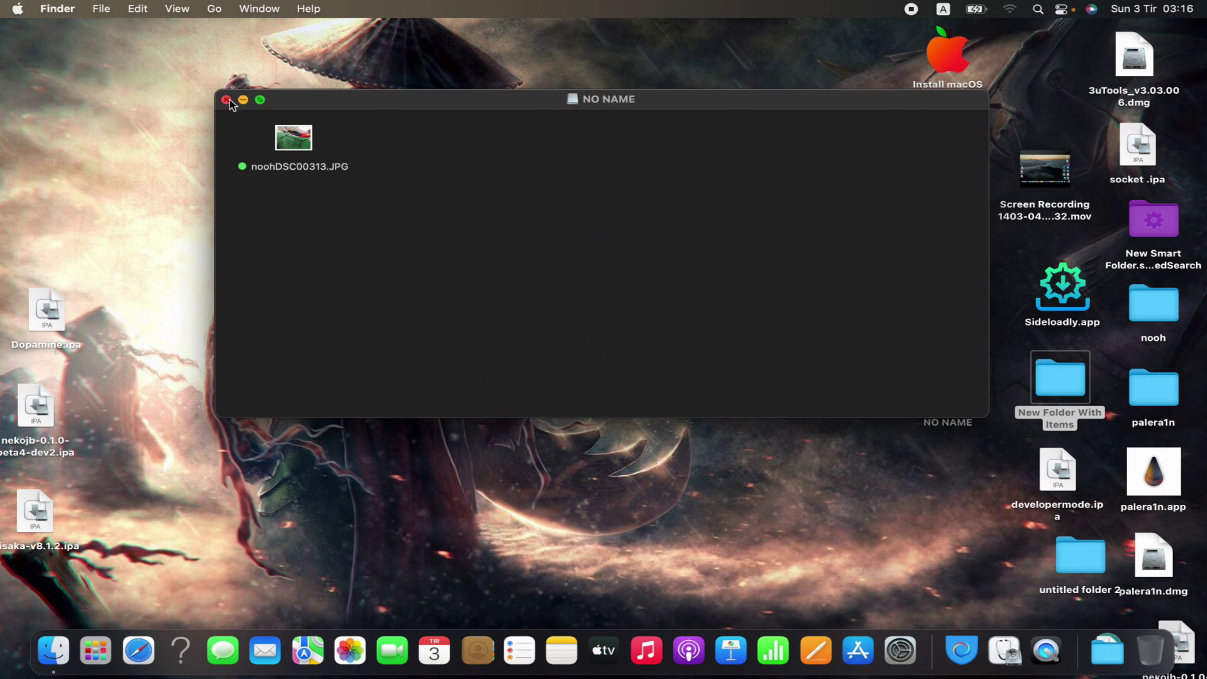
{"action": "left_click", "coordinate": [226, 99]}
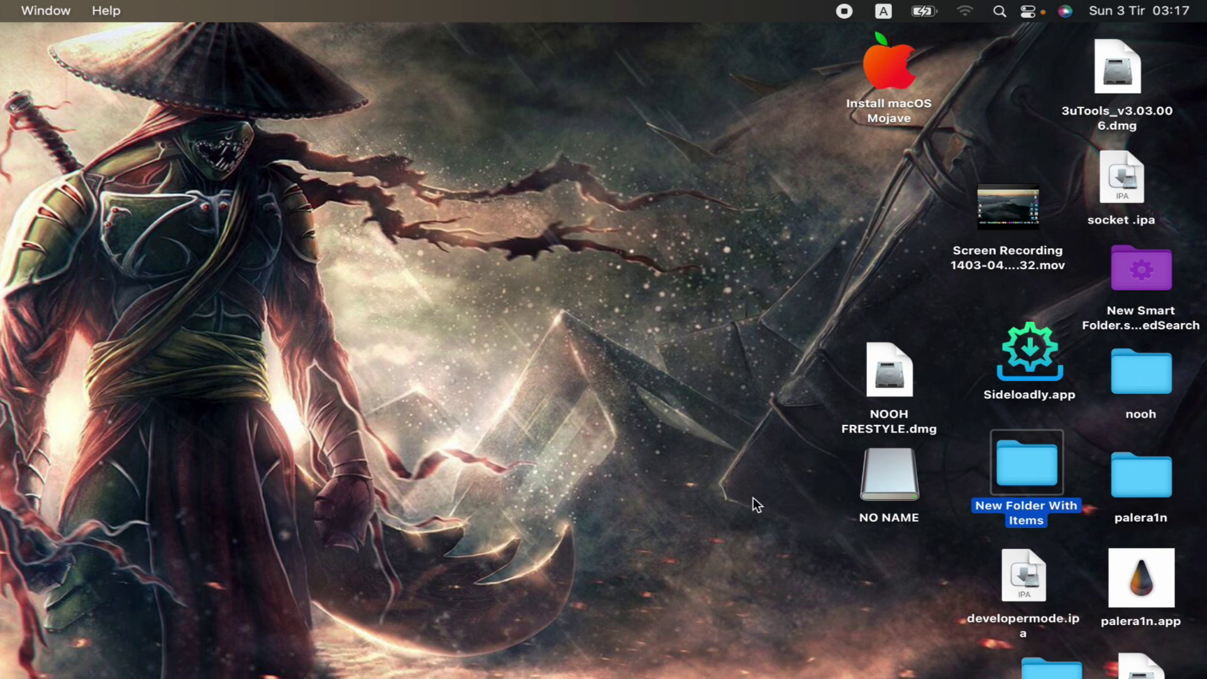
Step: Eject NO NAME and reopen NOOH FRESTYLE.dmg to bring up its password prompt
{"action": "right_click", "coordinate": [888, 499]}
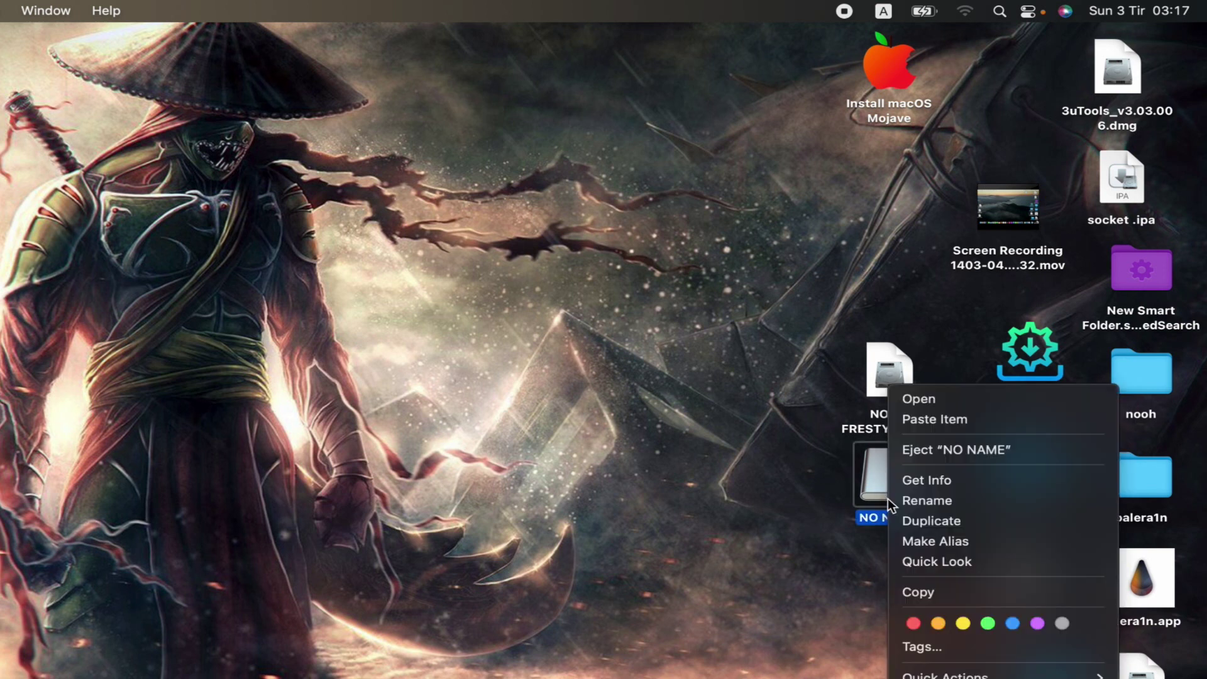
{"action": "left_click", "coordinate": [941, 451]}
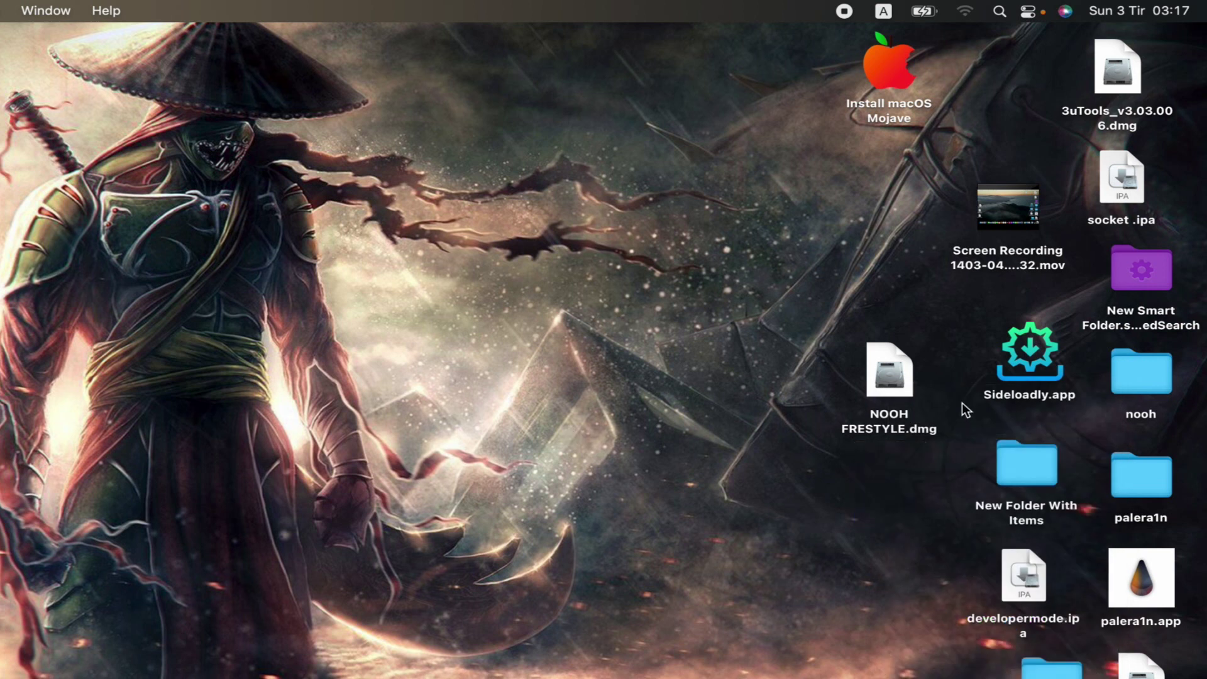
{"action": "double_click", "coordinate": [890, 393]}
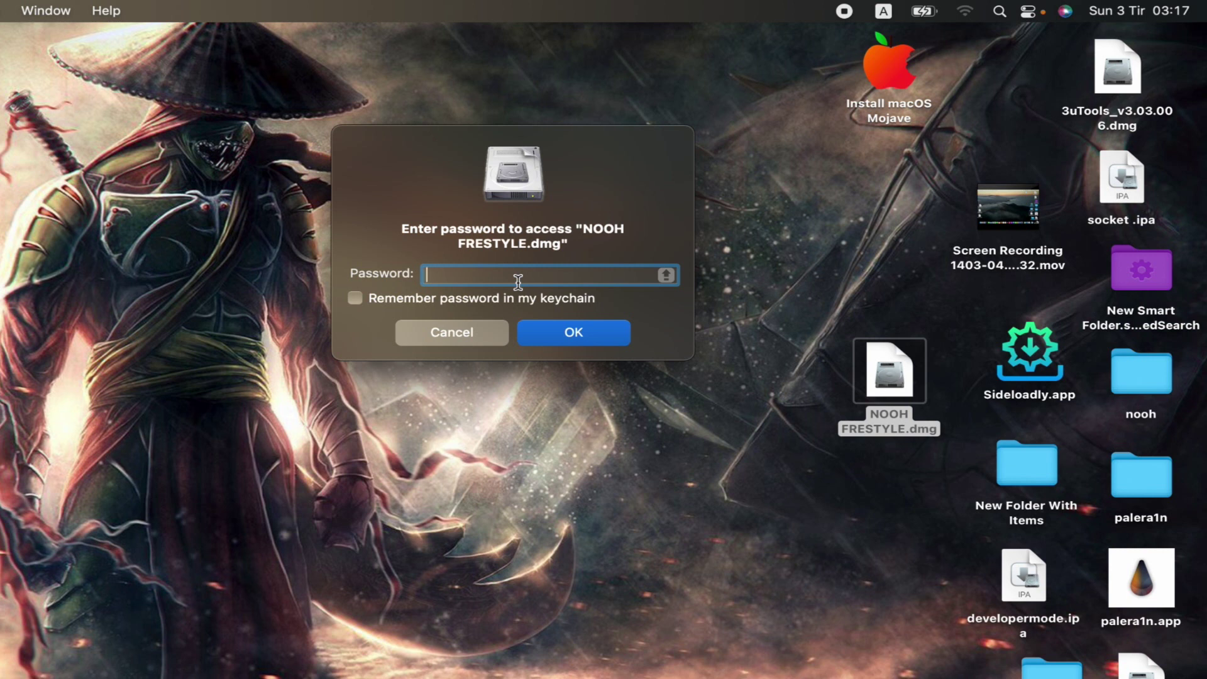
Step: Unlock NOOH FRESTYLE.dmg with its password and verify noohDSC00313.JPG sits inside the NO NAME volume
{"action": "type", "text": "•••••"}
{"action": "left_click", "coordinate": [582, 341]}
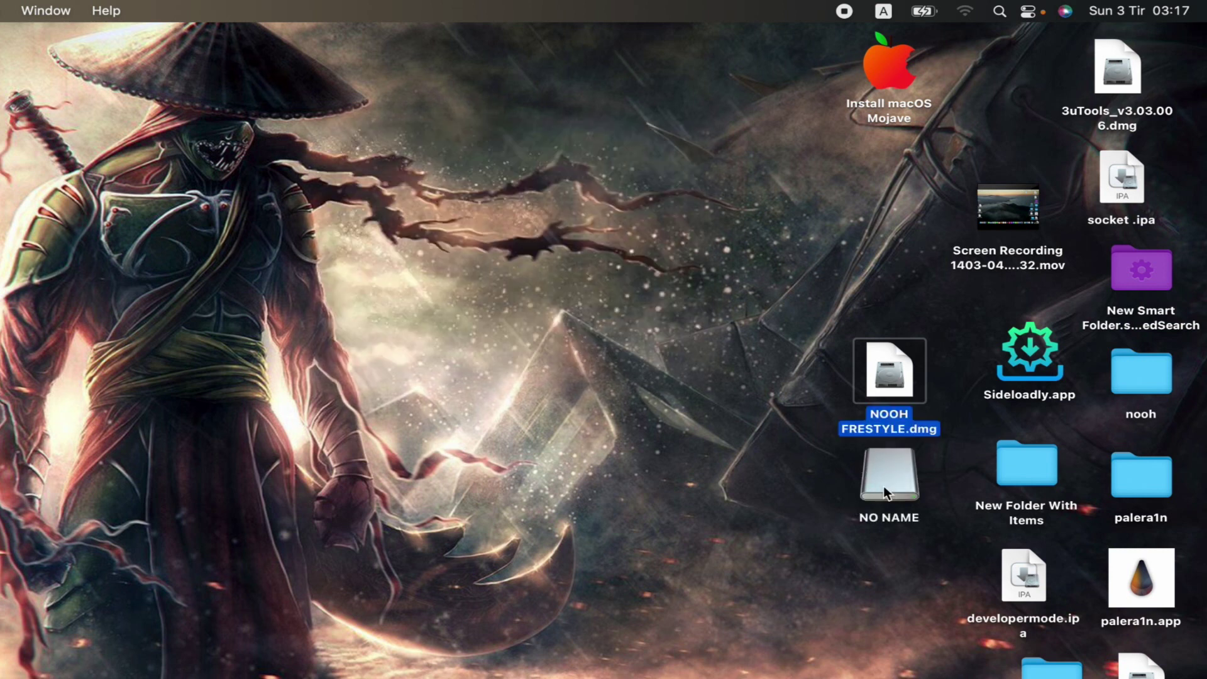
{"action": "double_click", "coordinate": [887, 486]}
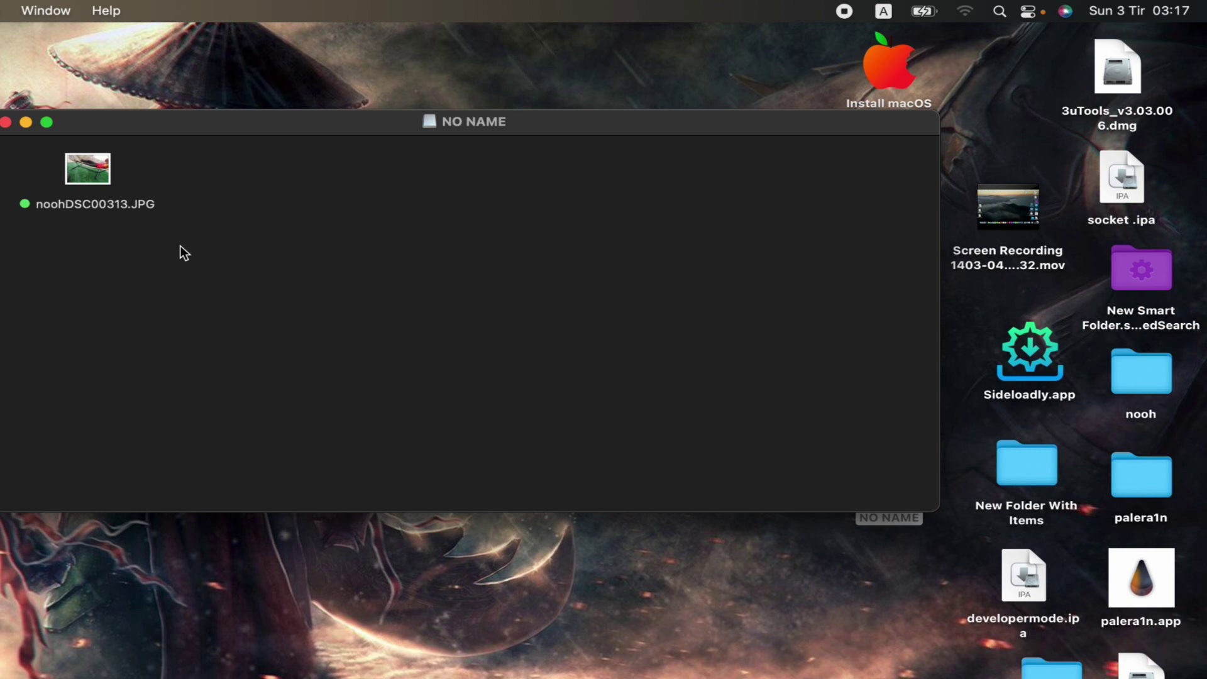
{"action": "left_click_drag", "start_coordinate": [73, 221], "coordinate": [539, 180]}
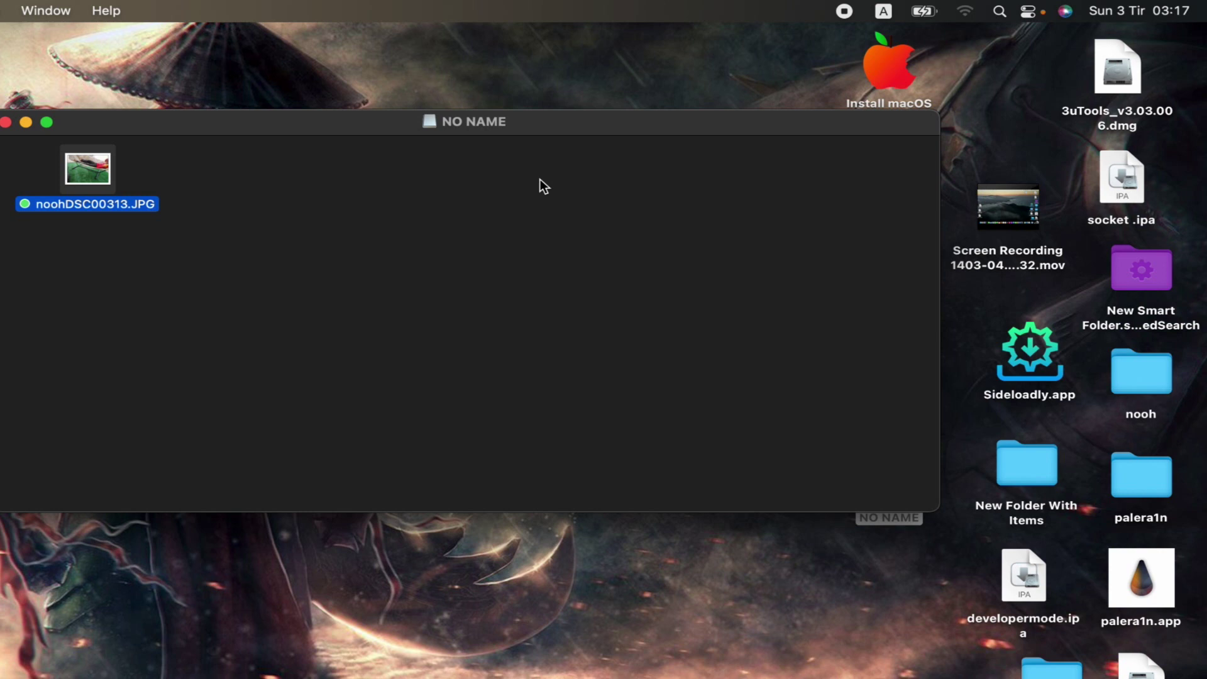
{"action": "left_click", "coordinate": [7, 121]}
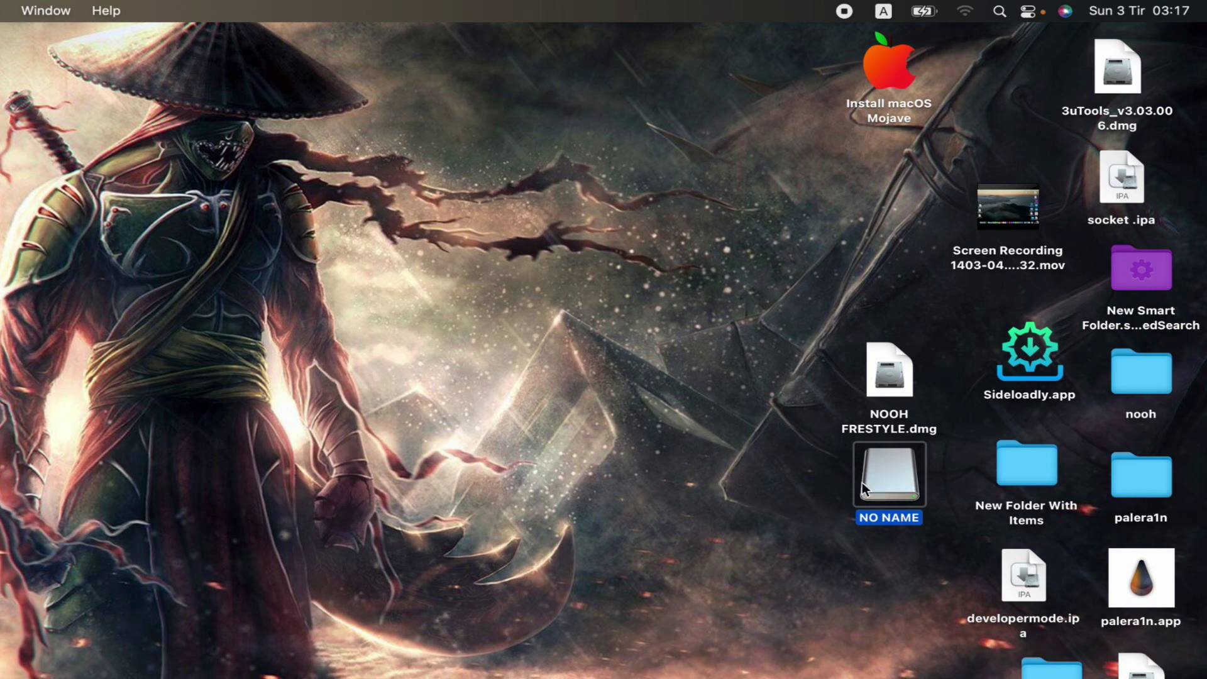
Step: Eject NO NAME, then reopen NOOH FRESTYLE.dmg and answer its password prompt
{"action": "right_click", "coordinate": [889, 488]}
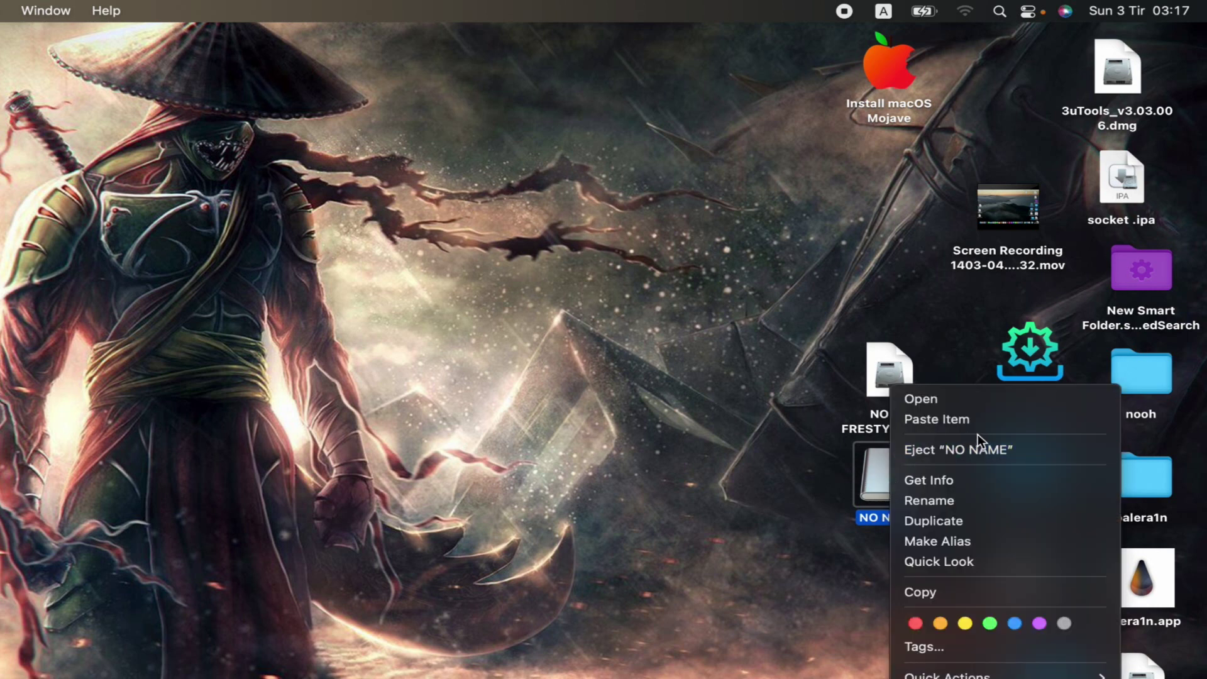
{"action": "left_click", "coordinate": [954, 450]}
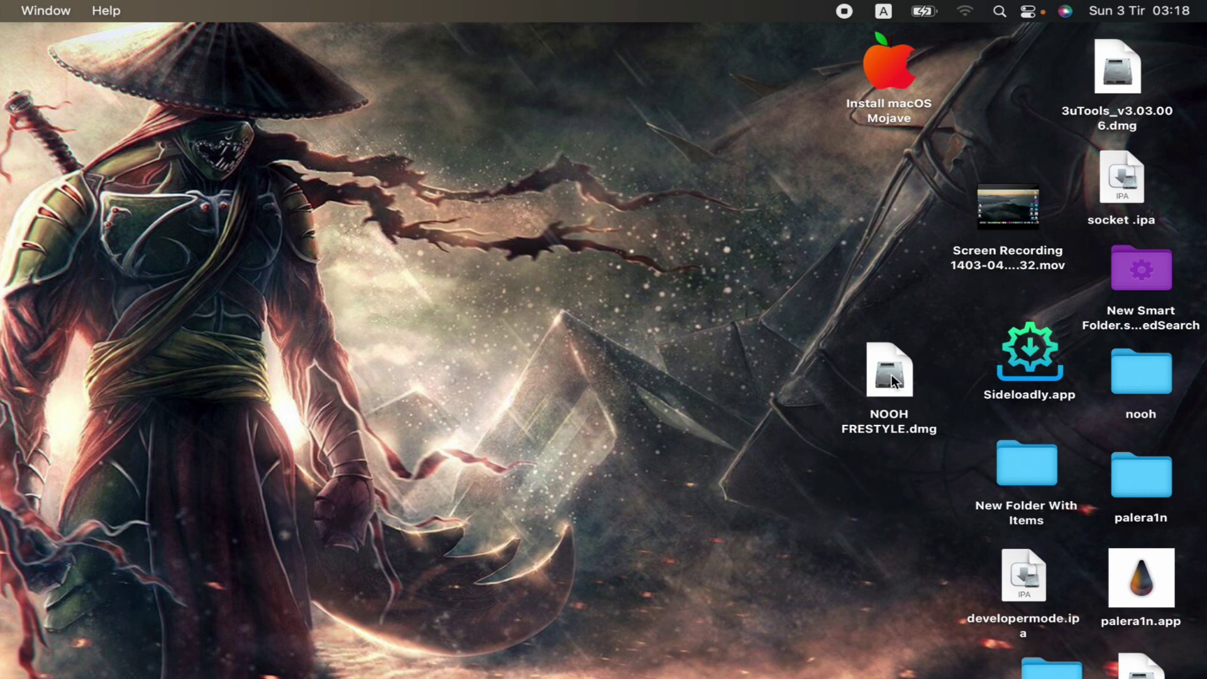
{"action": "double_click", "coordinate": [900, 391]}
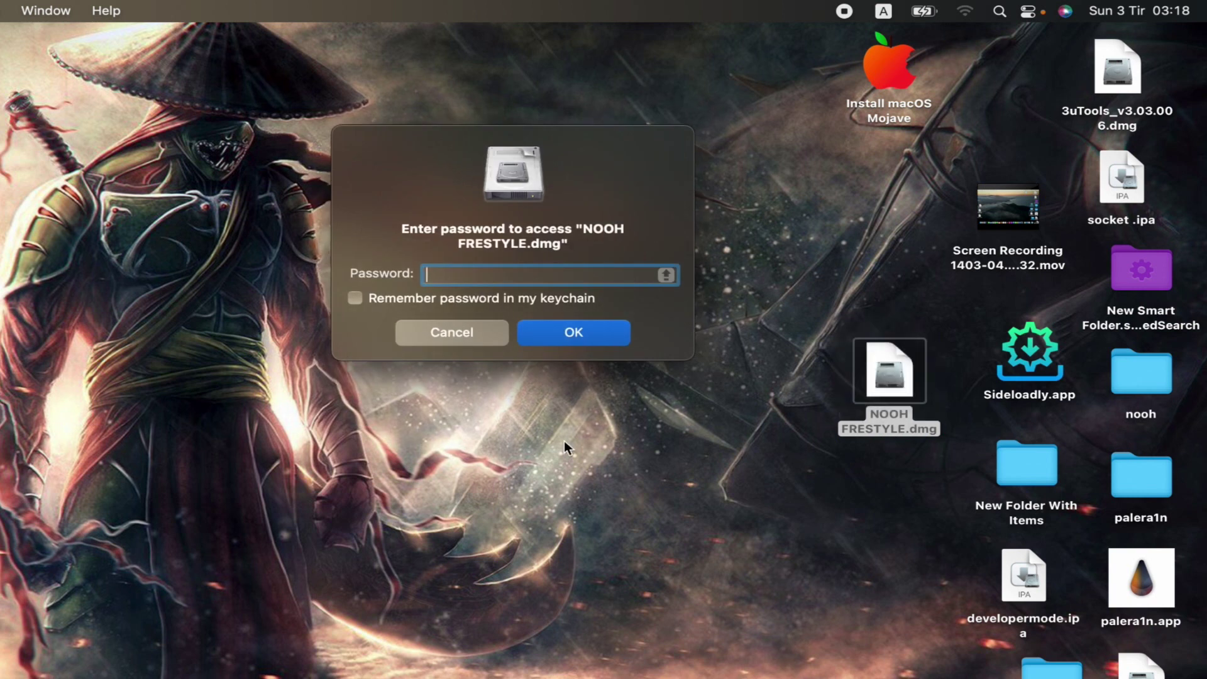
{"action": "type", "text": "123"}
{"action": "left_click", "coordinate": [563, 323]}
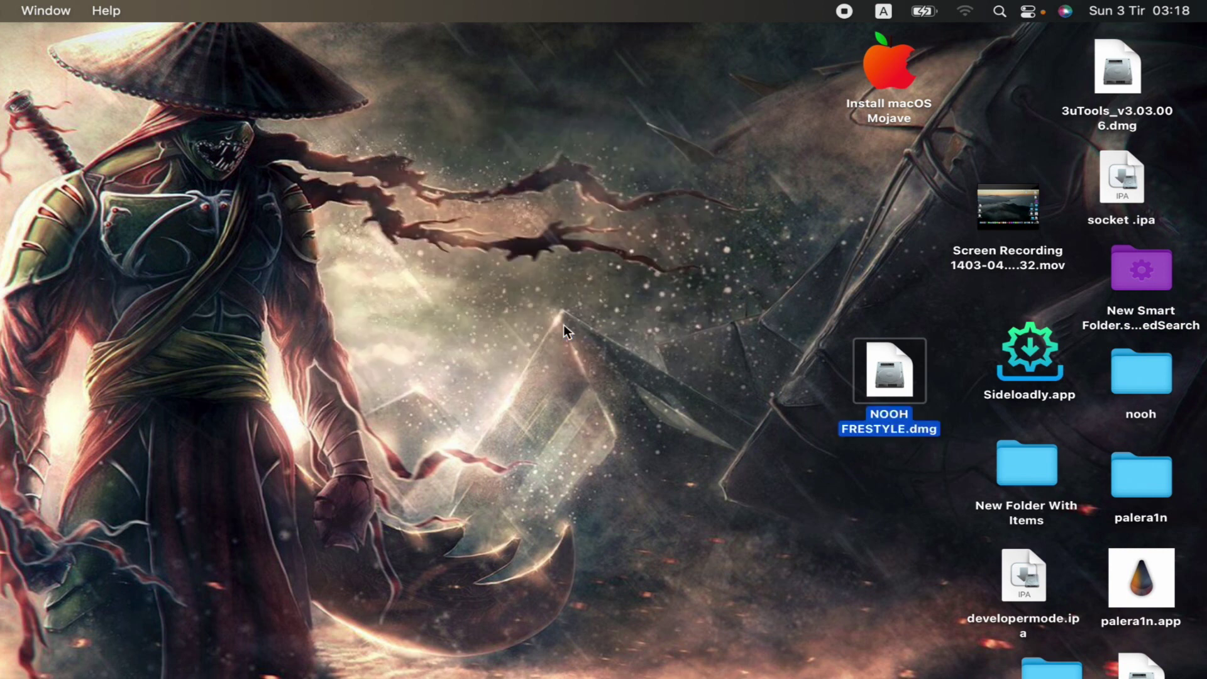
Step: Reopen NOOH FRESTYLE.dmg once more and enter the image password at the reappearing prompt
{"action": "double_click", "coordinate": [923, 374]}
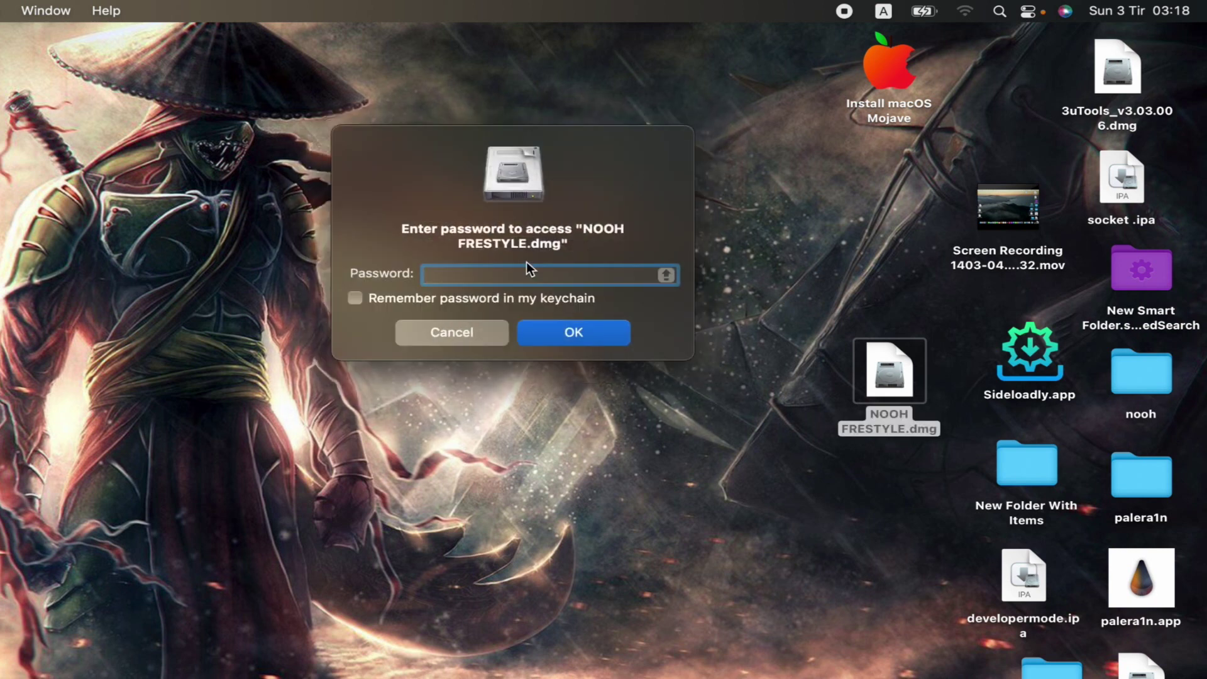
{"action": "type", "text": "•••••"}
{"action": "left_click", "coordinate": [572, 332]}
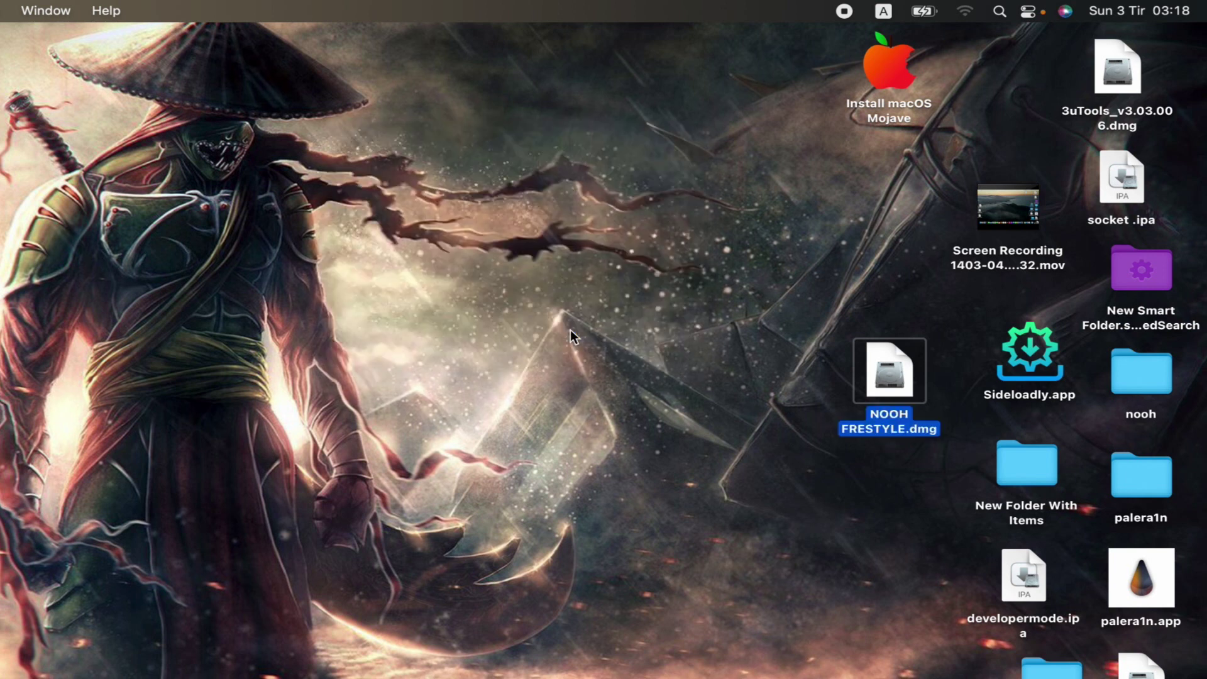